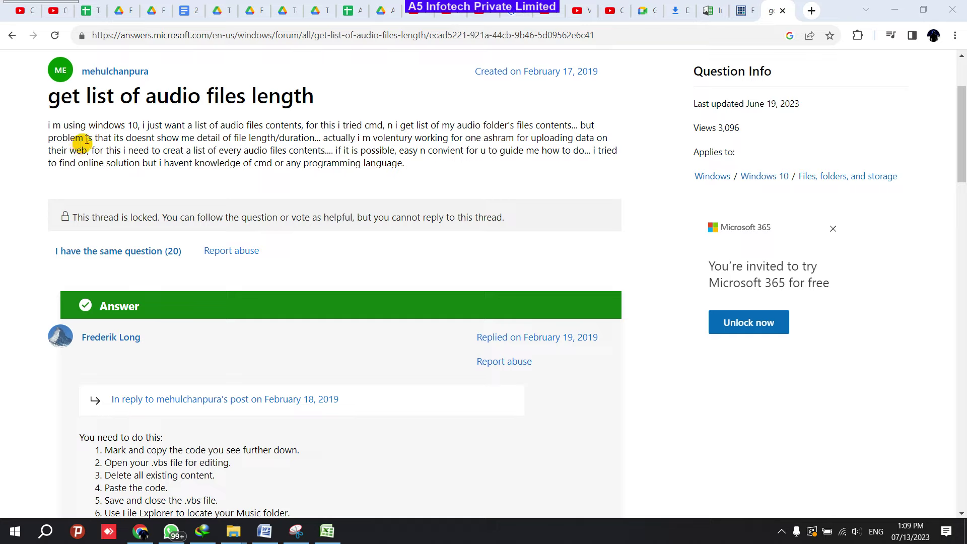
# Scroll the thread down to the accepted answer's VBS metadata-extraction script and highlight part of its code
pyautogui.moveTo(146, 96); pyautogui.dragTo(214, 96)
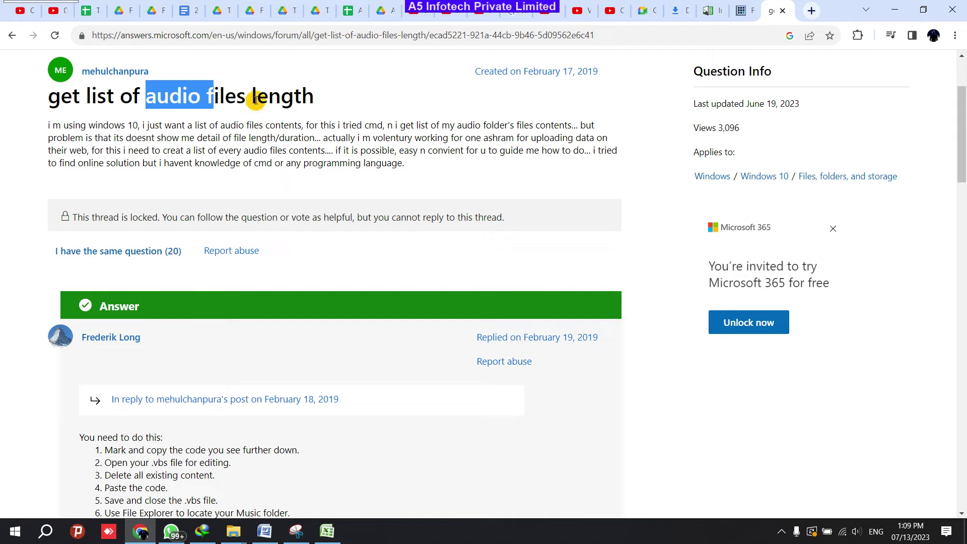
pyautogui.click(285, 97)
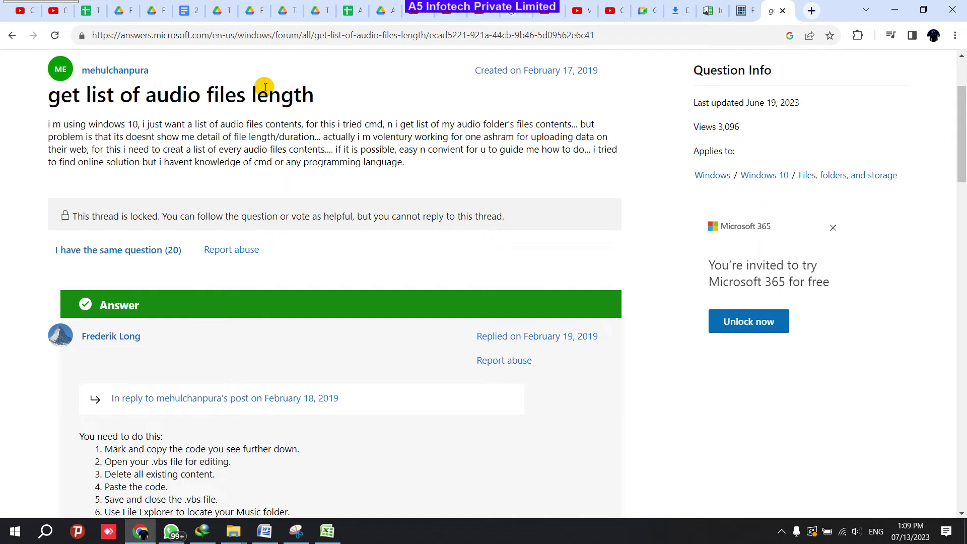
pyautogui.scroll(-4, 272, 97)
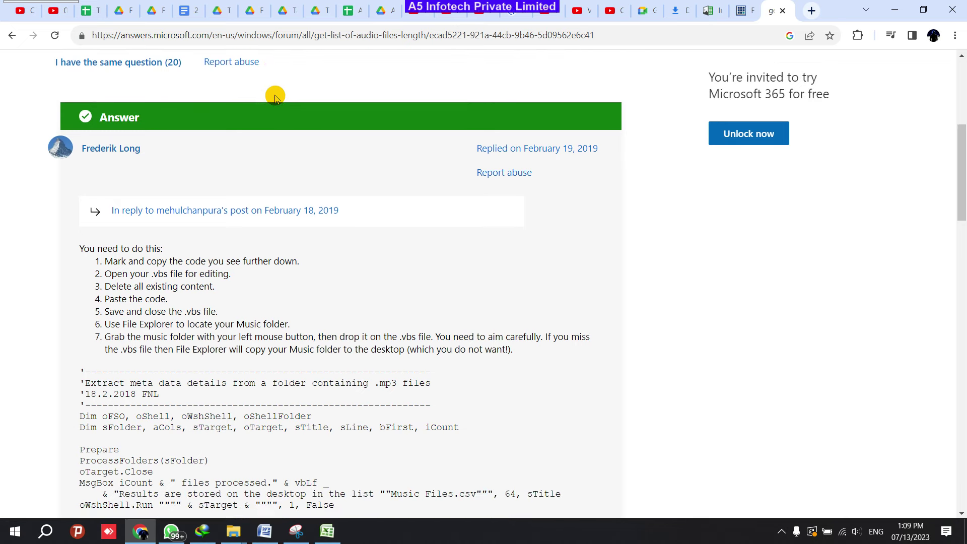
pyautogui.scroll(-3, 216, 151)
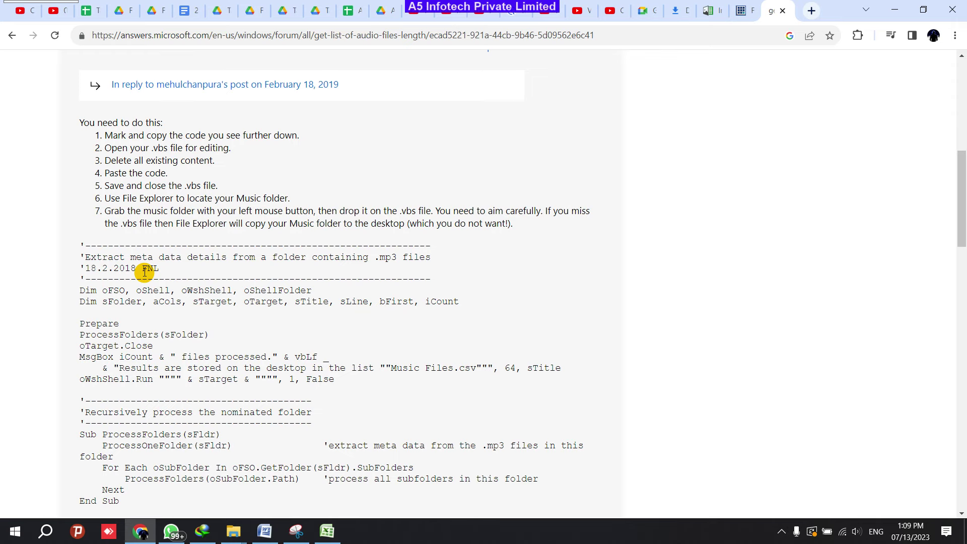
pyautogui.scroll(-3, 144, 272)
pyautogui.click(188, 256)
pyautogui.keyDown('shift'); pyautogui.click(121, 167); pyautogui.keyUp('shift')
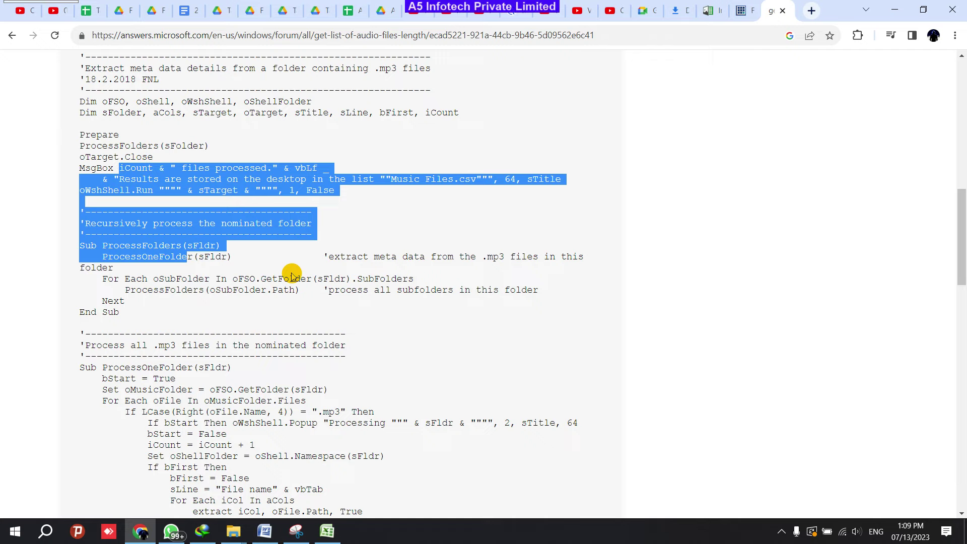
pyautogui.click(400, 325)
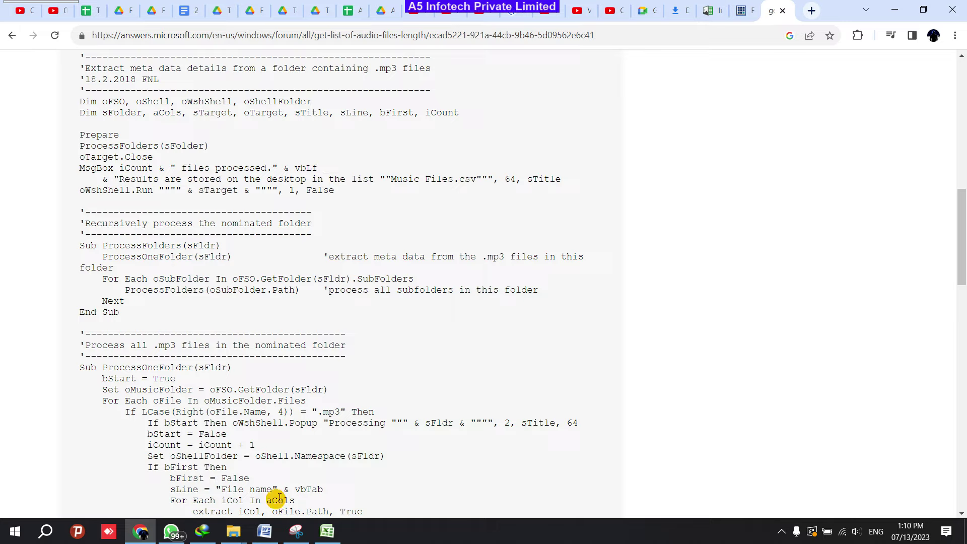
# In the folder 26 window, add Type and Date modified columns to the file list
pyautogui.moveTo(233, 532)
pyautogui.click(466, 483)
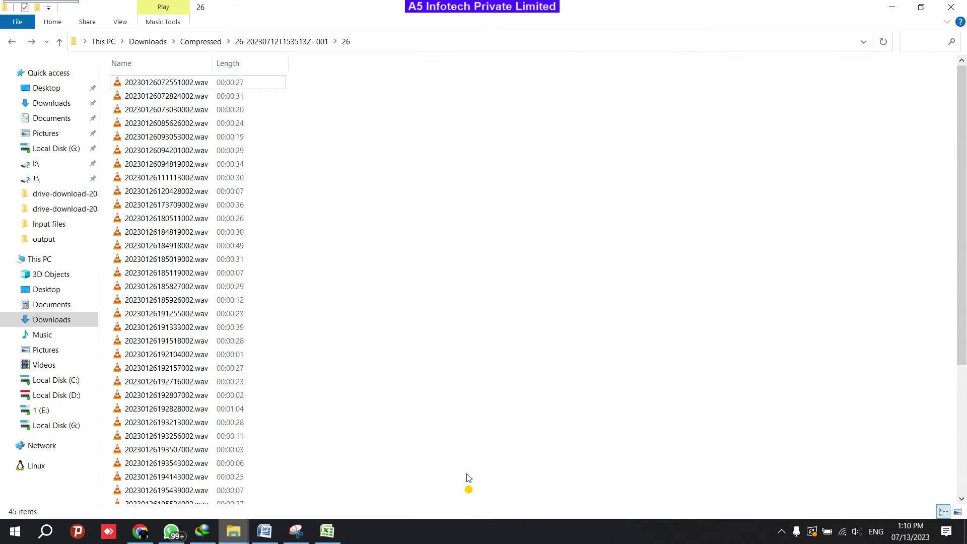
pyautogui.rightClick(253, 65)
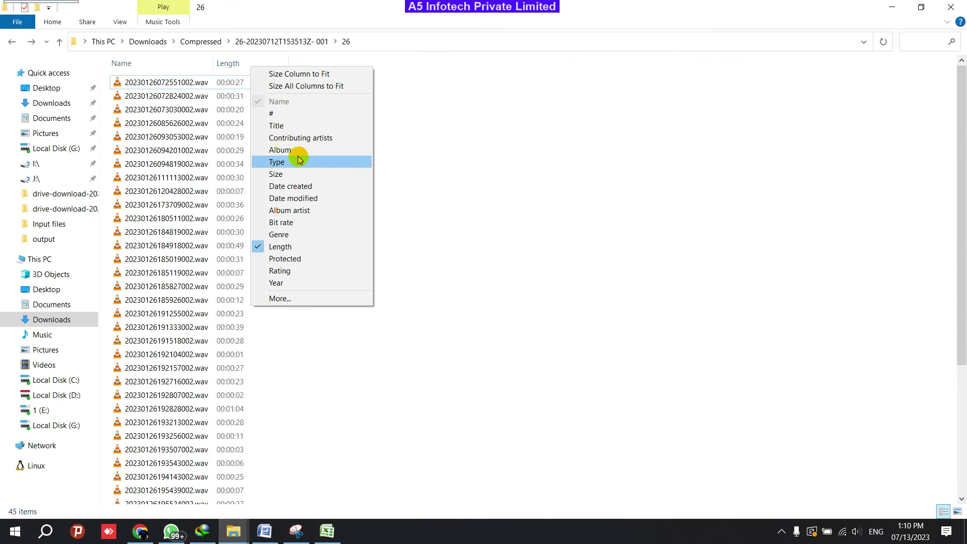
pyautogui.click(303, 157)
pyautogui.rightClick(258, 64)
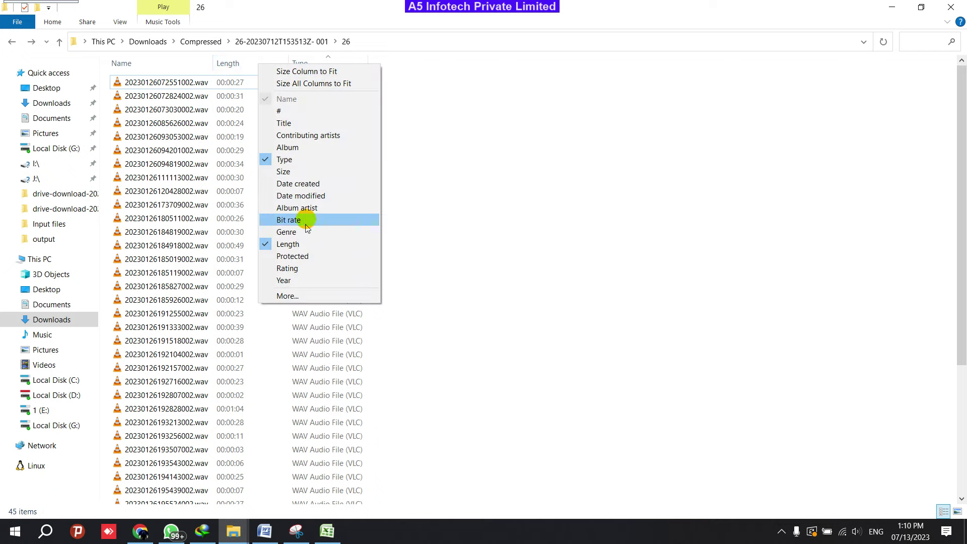
pyautogui.click(308, 243)
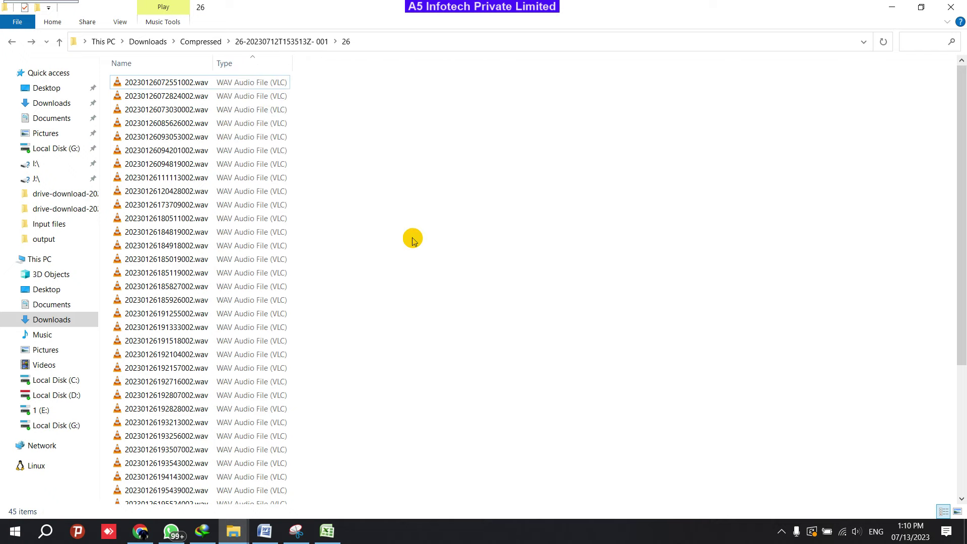
pyautogui.rightClick(229, 64)
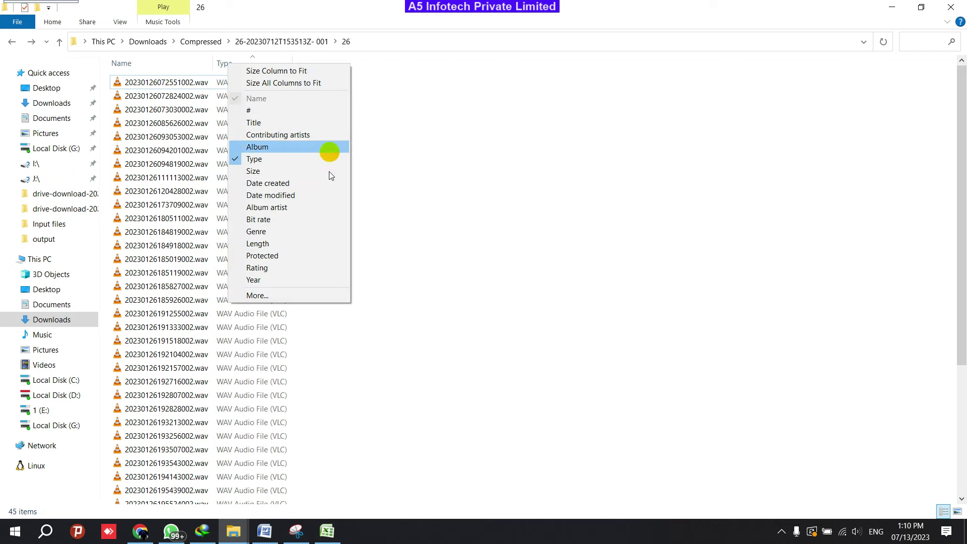
pyautogui.click(280, 195)
pyautogui.rightClick(243, 63)
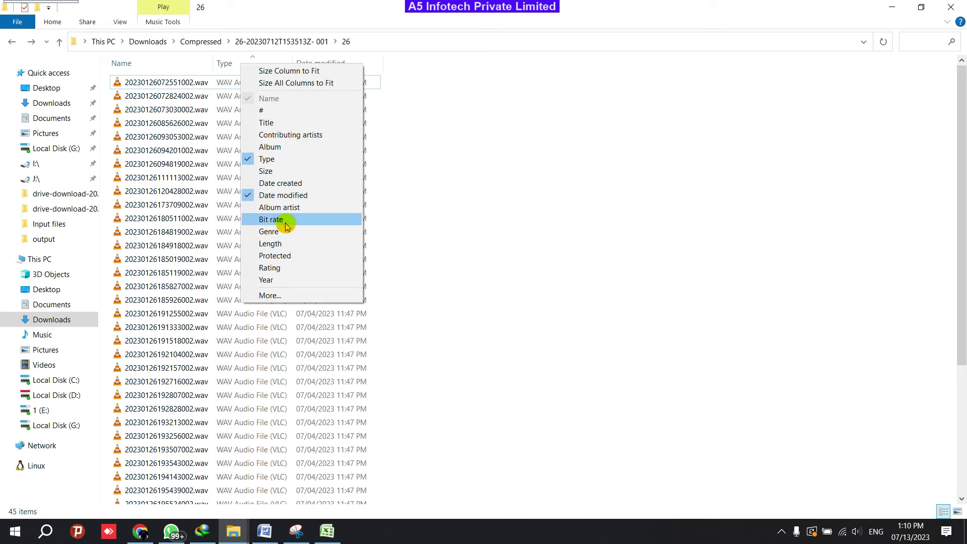
pyautogui.click(449, 183)
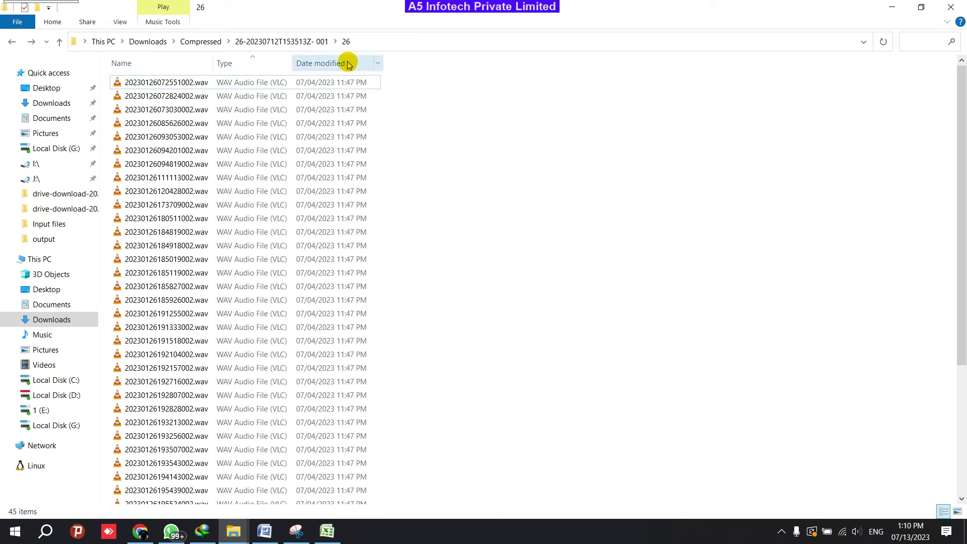
# Restore the Length column so each WAV file's duration shows beside it
pyautogui.rightClick(466, 63)
pyautogui.click(501, 240)
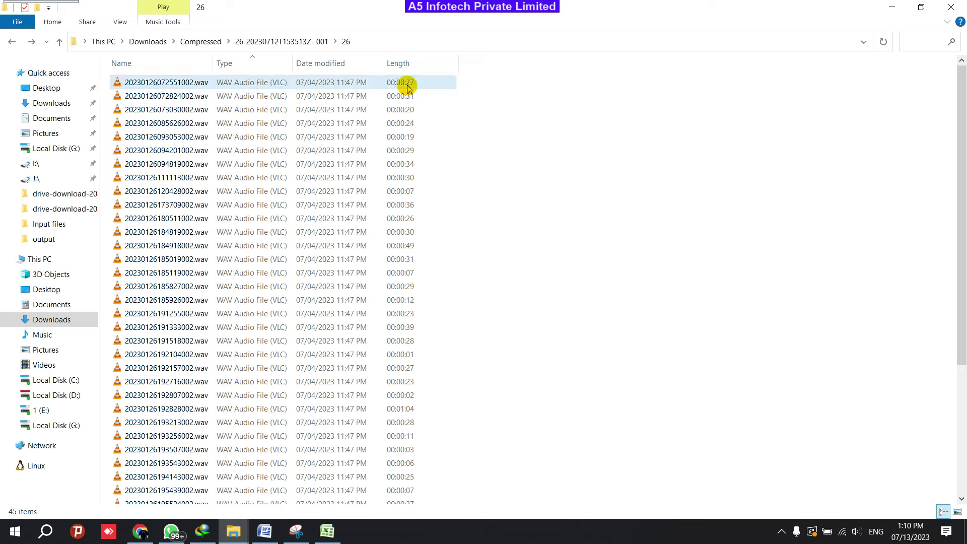
pyautogui.rightClick(411, 64)
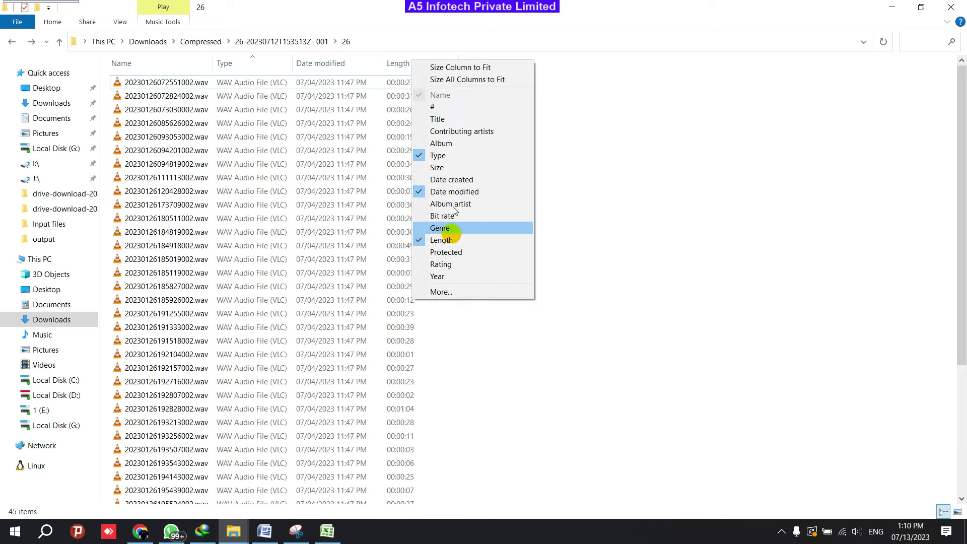
pyautogui.rightClick(334, 67)
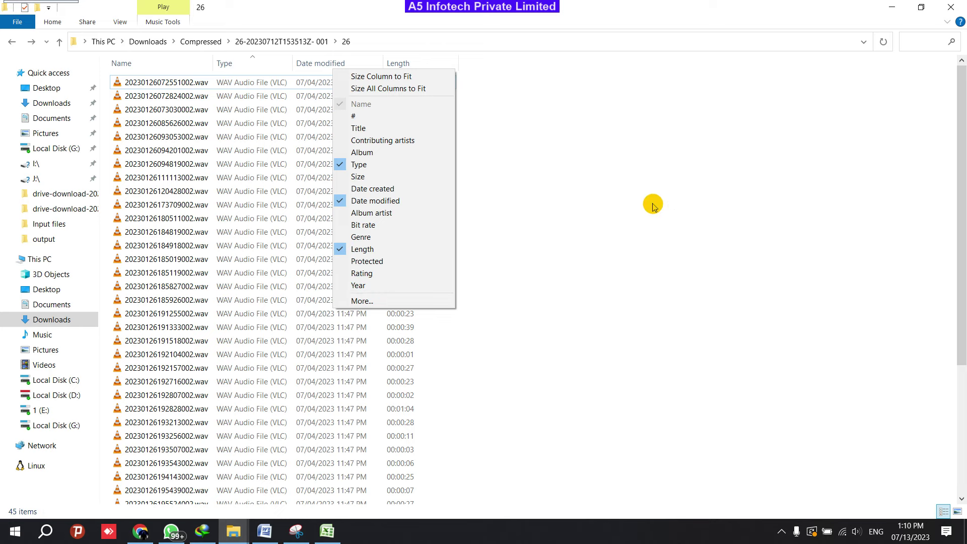
pyautogui.click(653, 204)
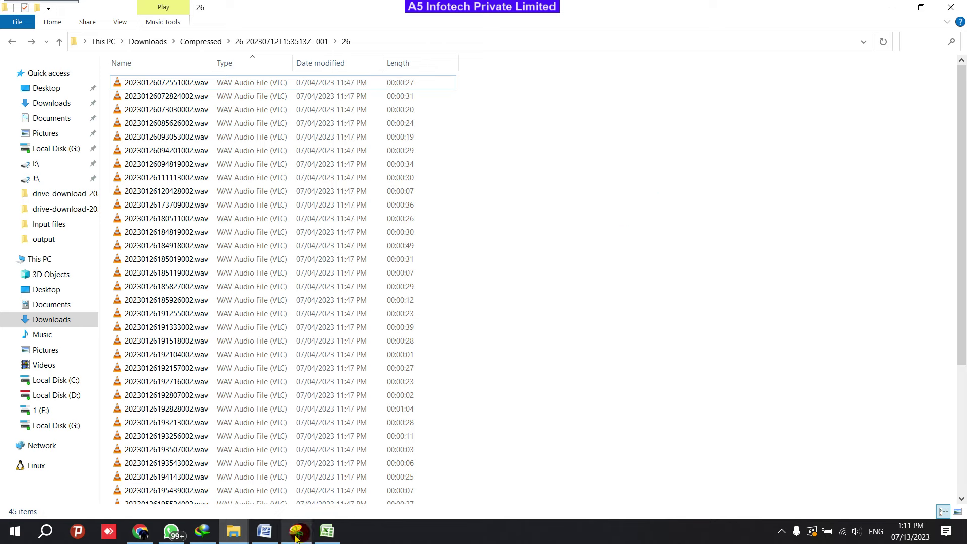
# Launch Snipping Tool by searching Windows for 'snipp'
pyautogui.moveTo(293, 539)
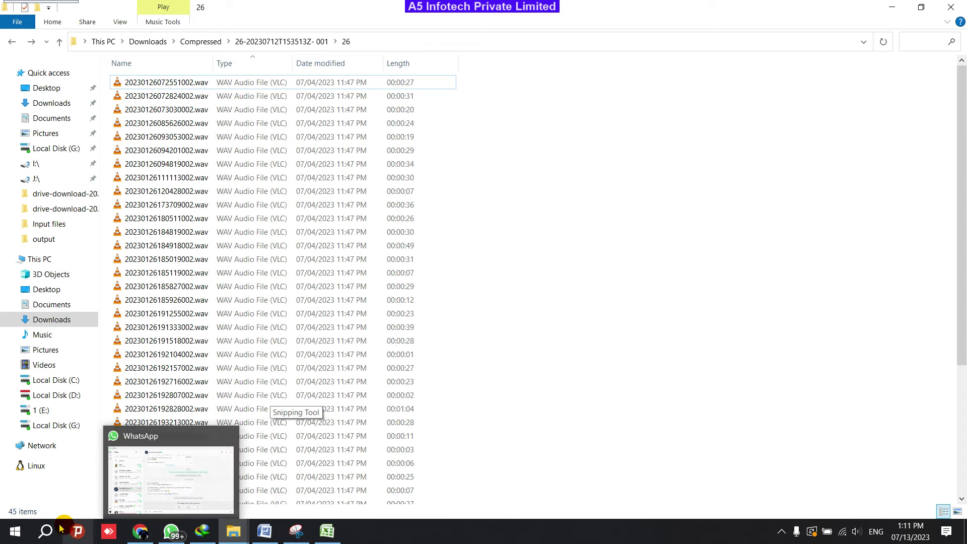
pyautogui.click(45, 533)
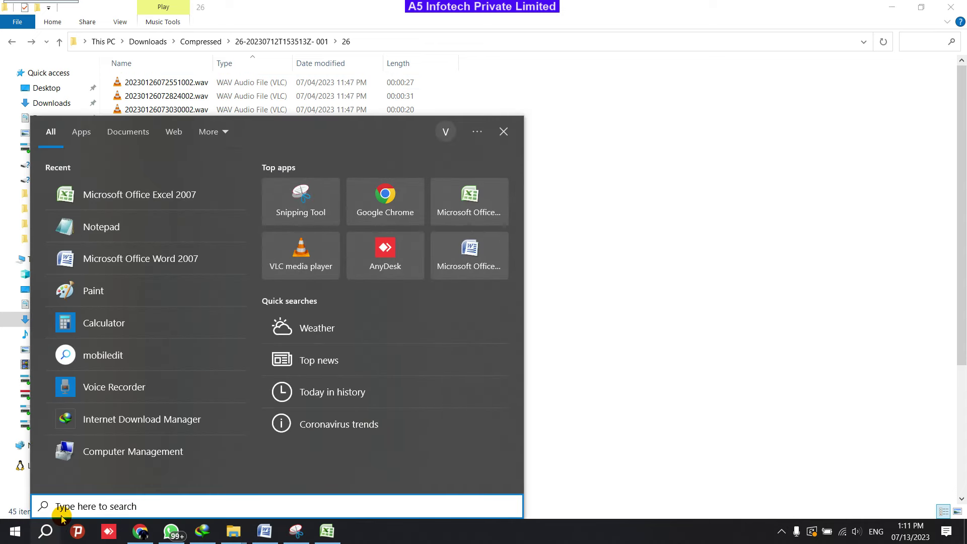
pyautogui.write('snipp')
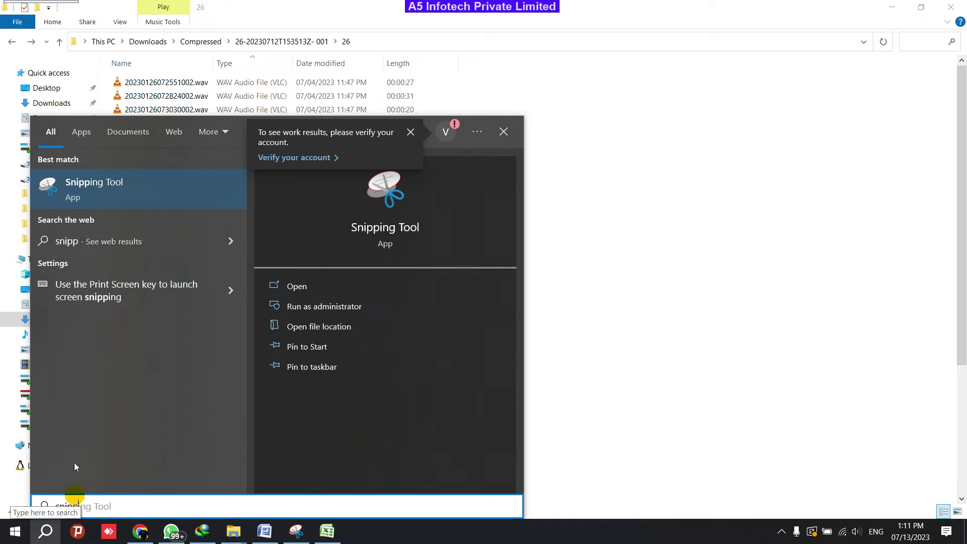
pyautogui.click(130, 180)
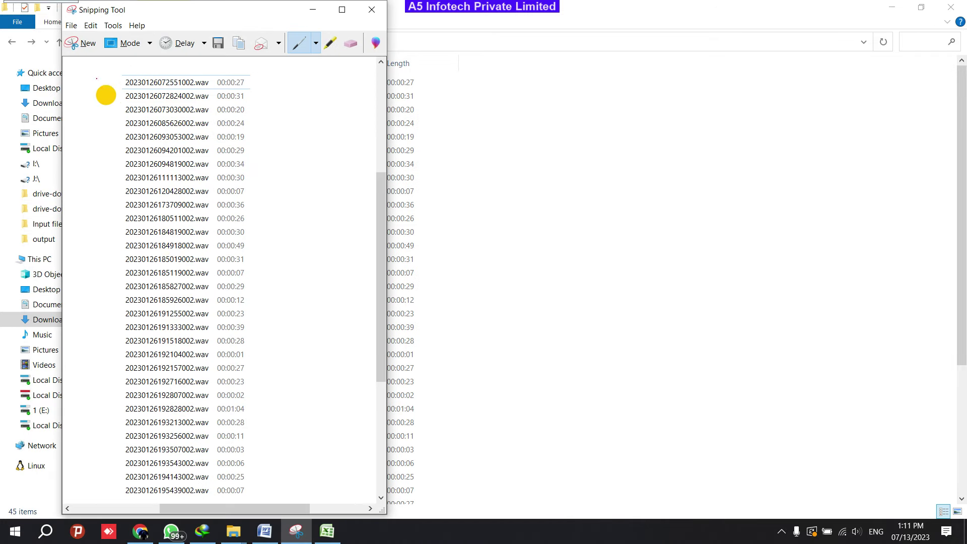
# Snip the file list with names and lengths, then bring up Save As
pyautogui.click(89, 43)
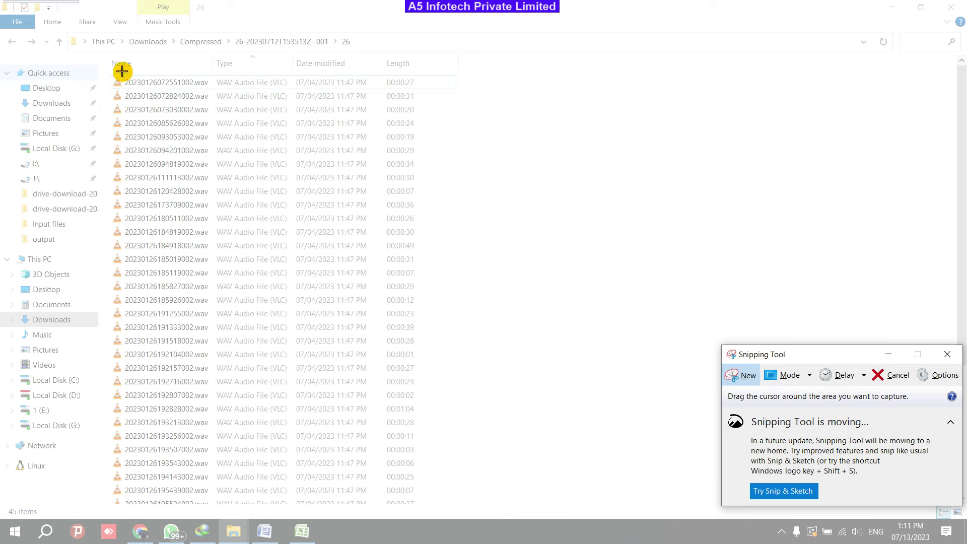
pyautogui.moveTo(122, 71); pyautogui.dragTo(419, 502)
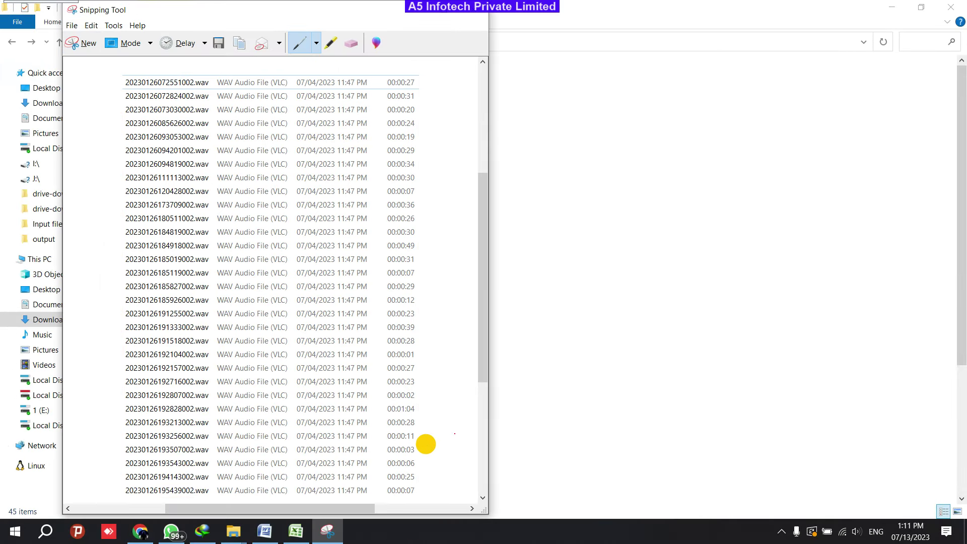
pyautogui.scroll(3, 272, 242)
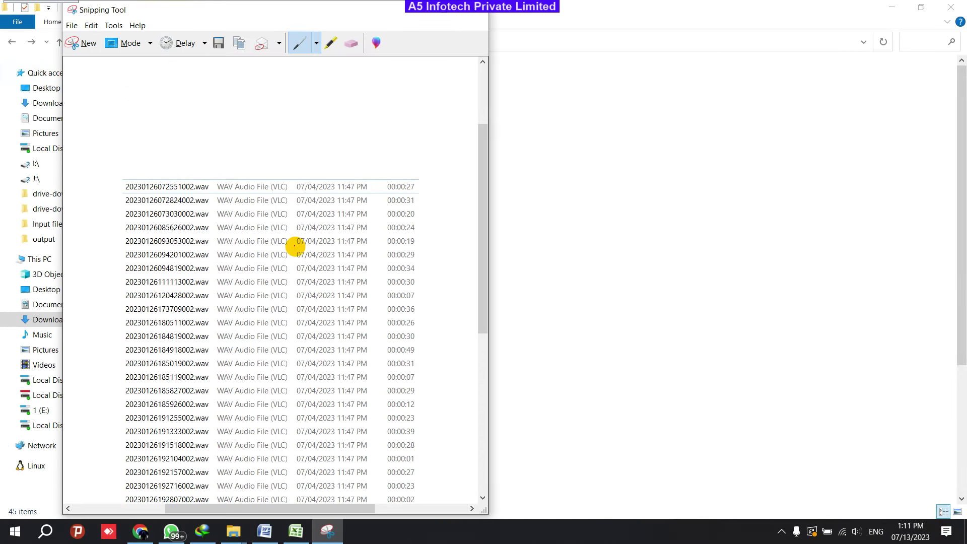
pyautogui.hotkey('ctrl', 's')
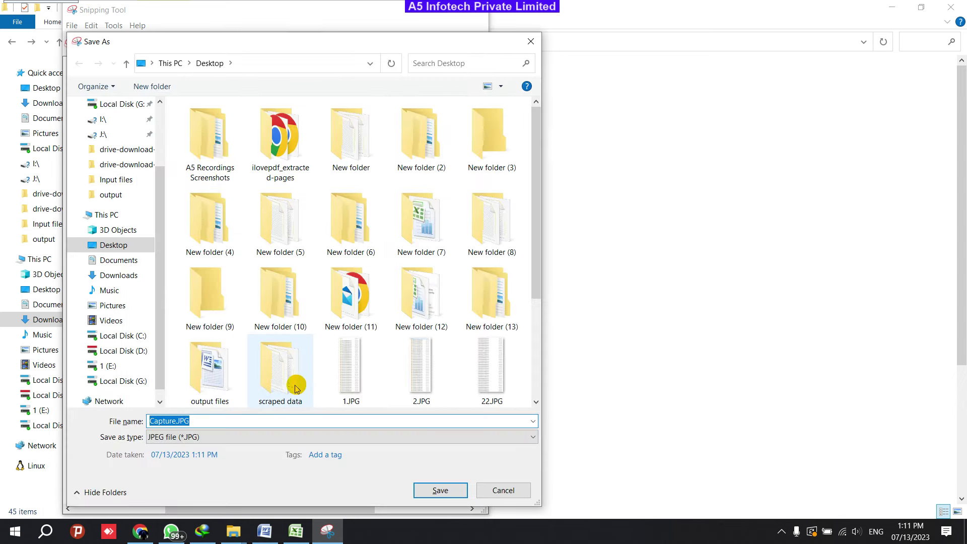
# Save the snip to the Desktop as a JPEG named 100
pyautogui.click(267, 437)
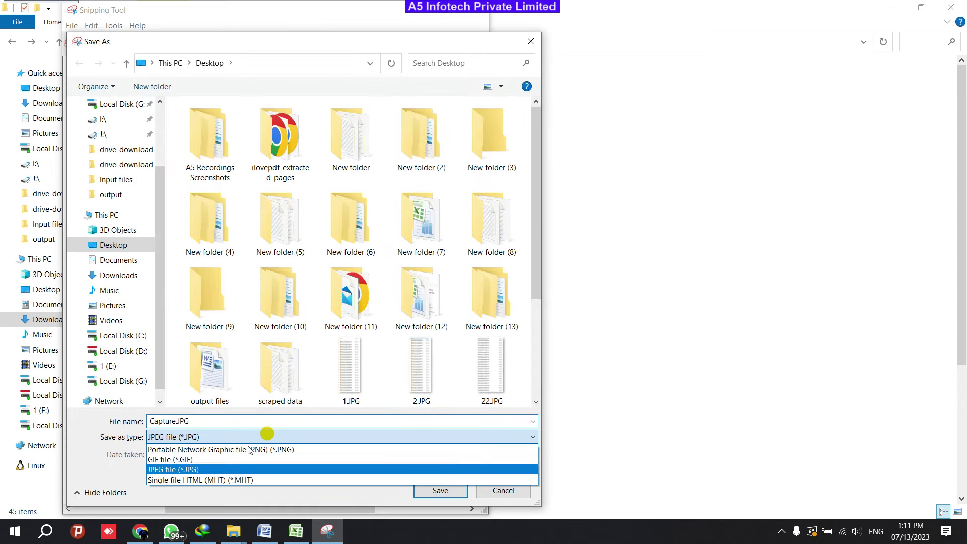
pyautogui.click(192, 469)
pyautogui.doubleClick(212, 421)
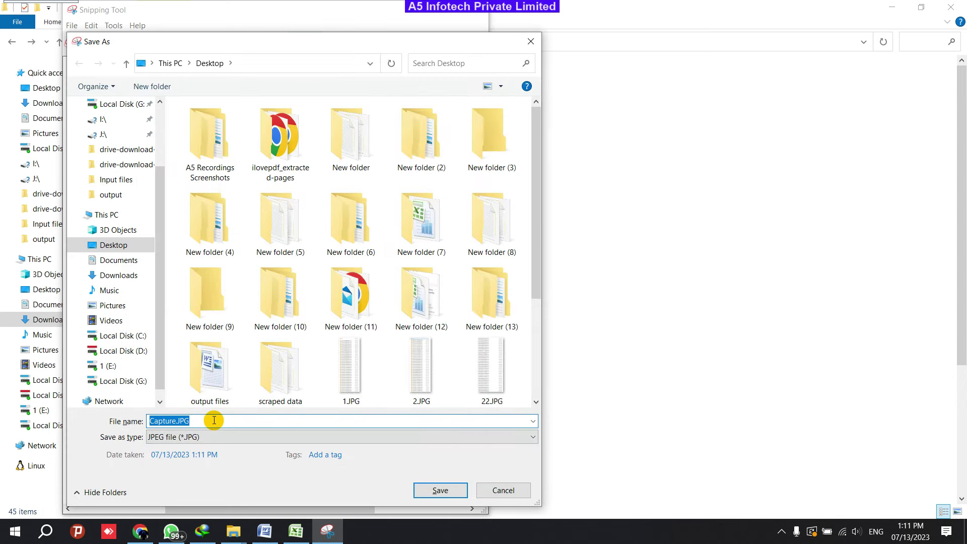
pyautogui.write('100')
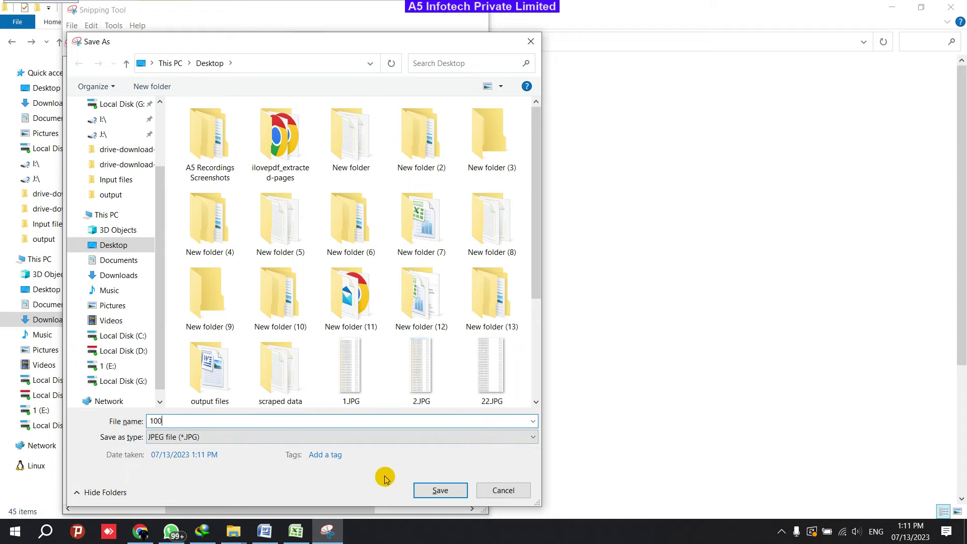
pyautogui.click(440, 489)
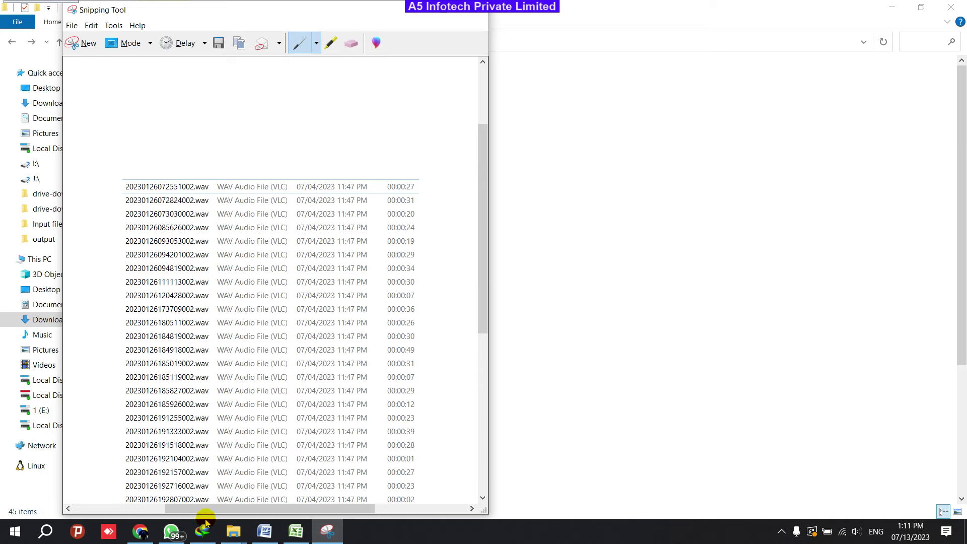
# Return to Chrome showing the Microsoft Community thread
pyautogui.scroll(-5, 445, 320)
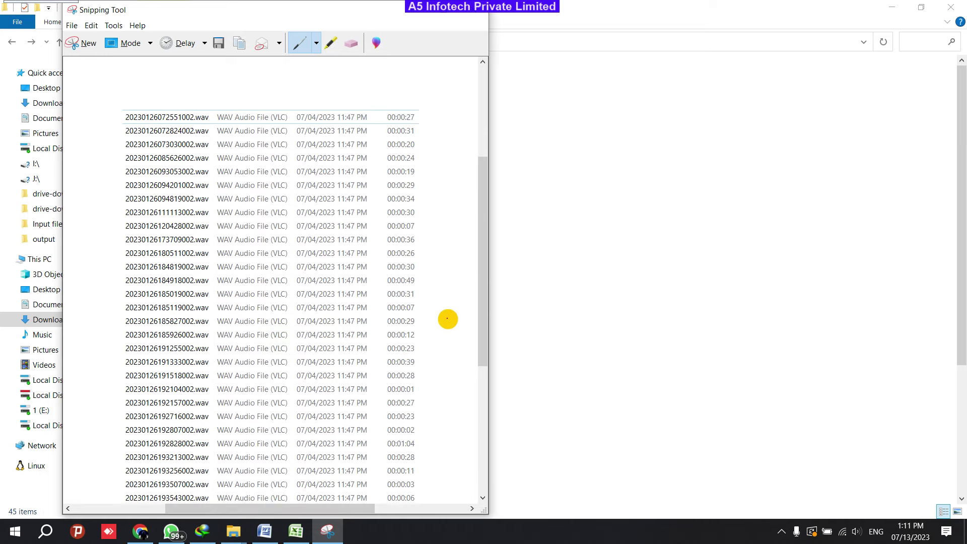
pyautogui.scroll(1, 277, 174)
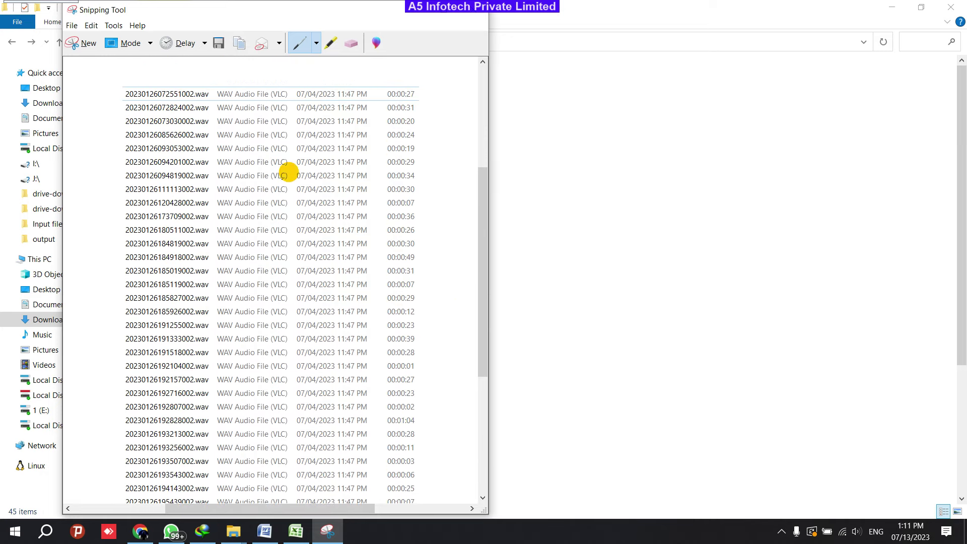
pyautogui.moveTo(140, 538)
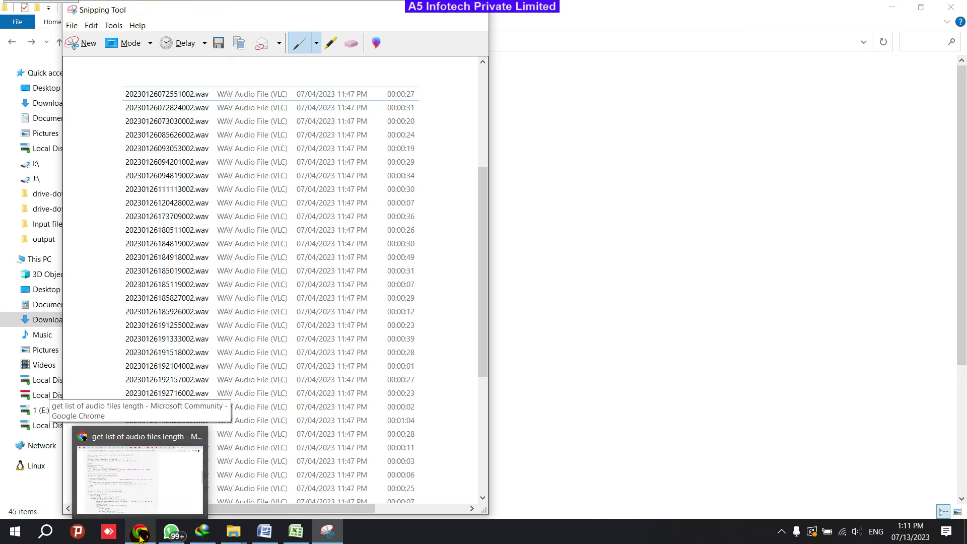
pyautogui.click(145, 535)
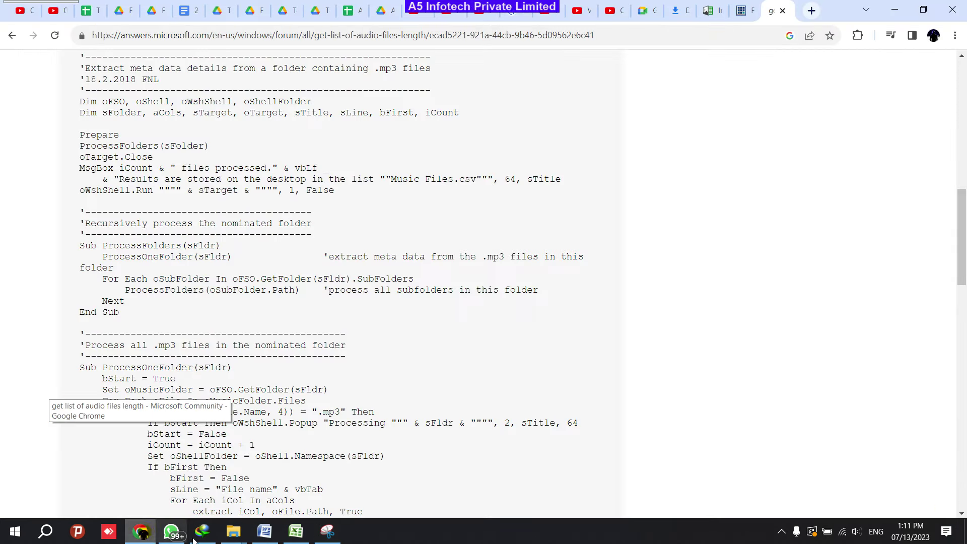
# Open newocr.com in a new browser tab
pyautogui.click(743, 7)
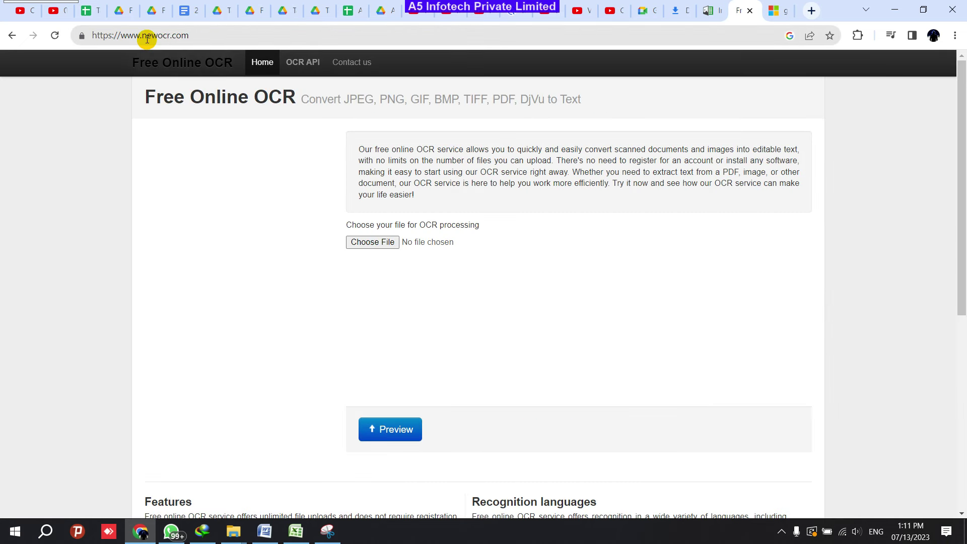
pyautogui.click(199, 34)
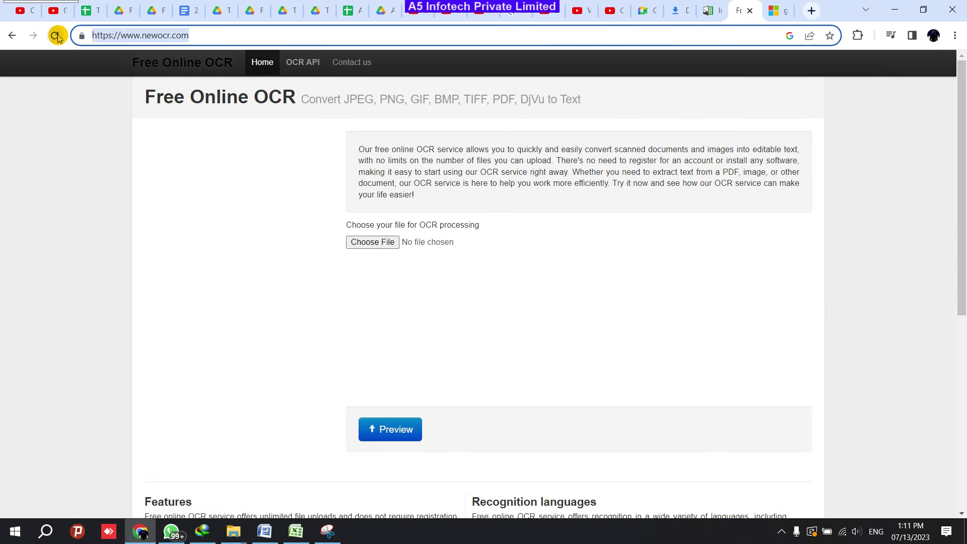
pyautogui.click(816, 10)
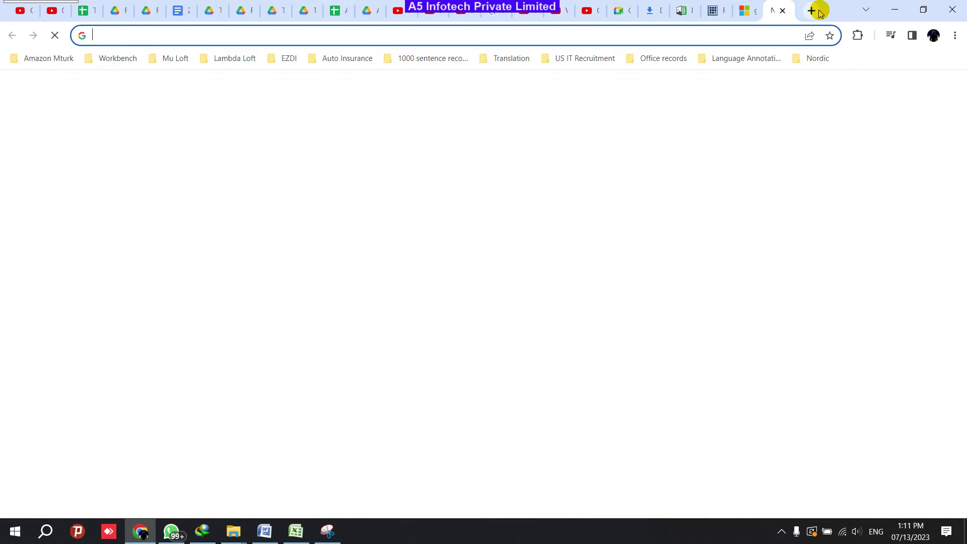
pyautogui.write('newocr')
pyautogui.press('Return')
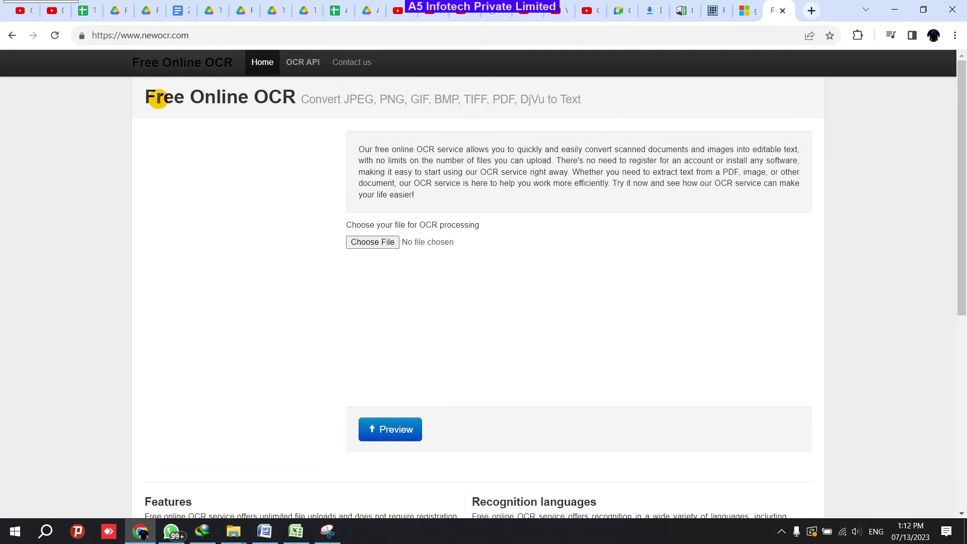
pyautogui.moveTo(142, 97); pyautogui.dragTo(298, 89)
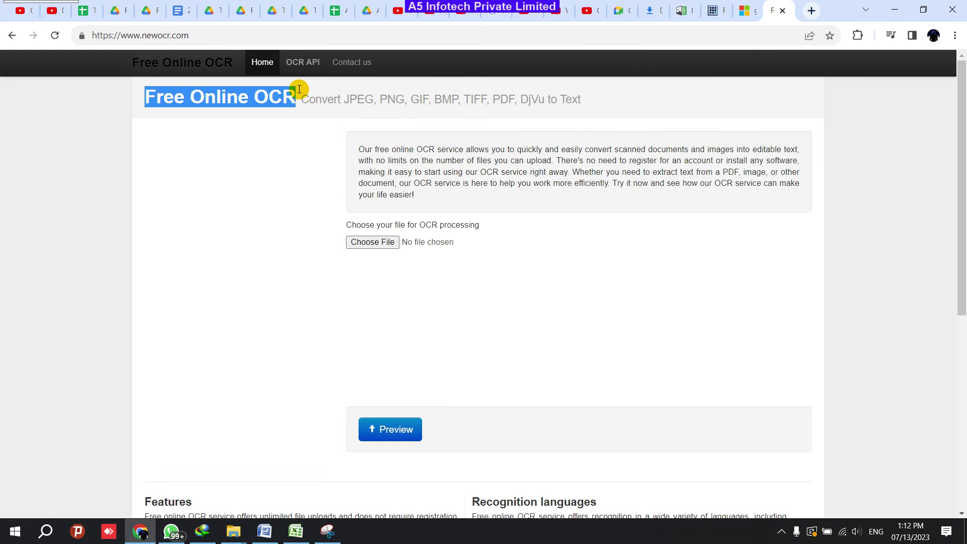
# Choose 100.JPG from the Desktop as the file to OCR
pyautogui.click(371, 242)
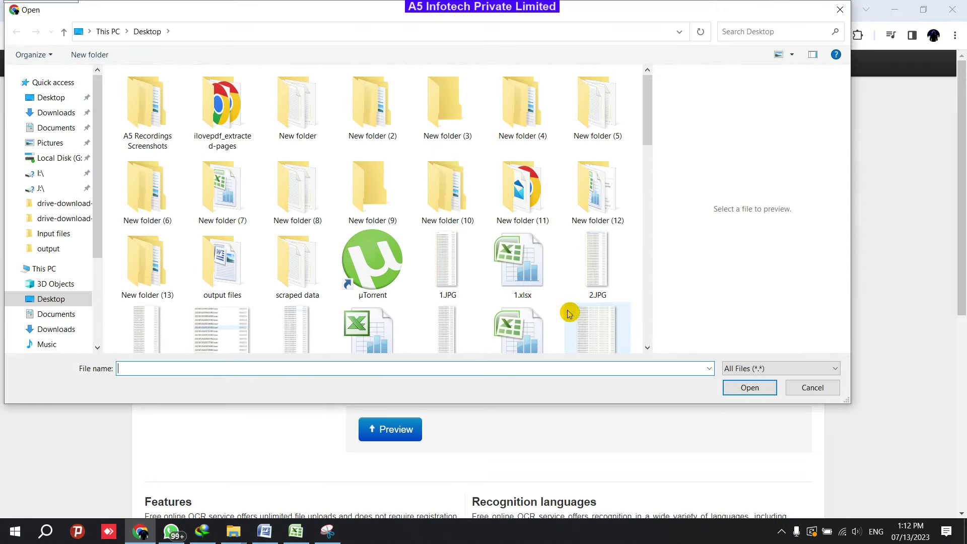
pyautogui.scroll(-1, 569, 314)
pyautogui.scroll(-5, 554, 333)
pyautogui.scroll(5, 594, 248)
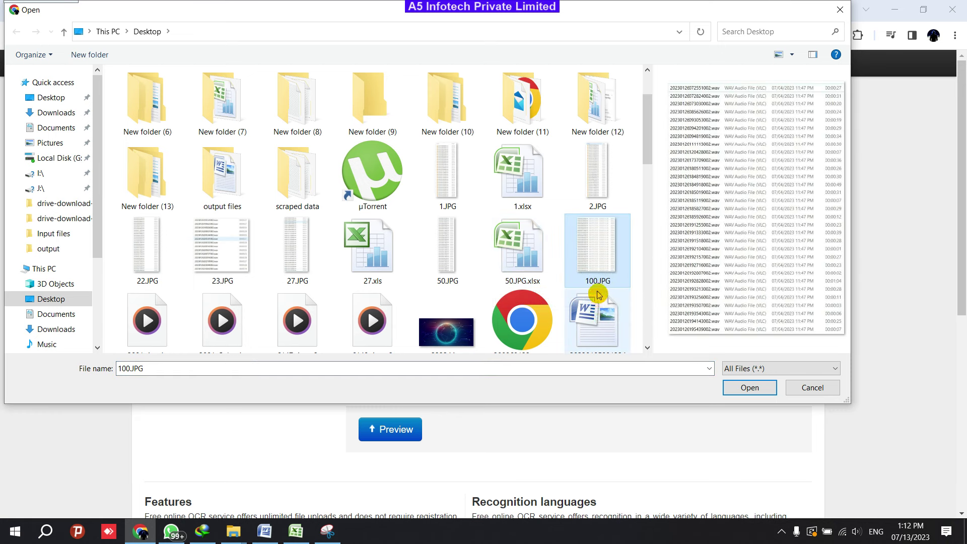
pyautogui.click(756, 389)
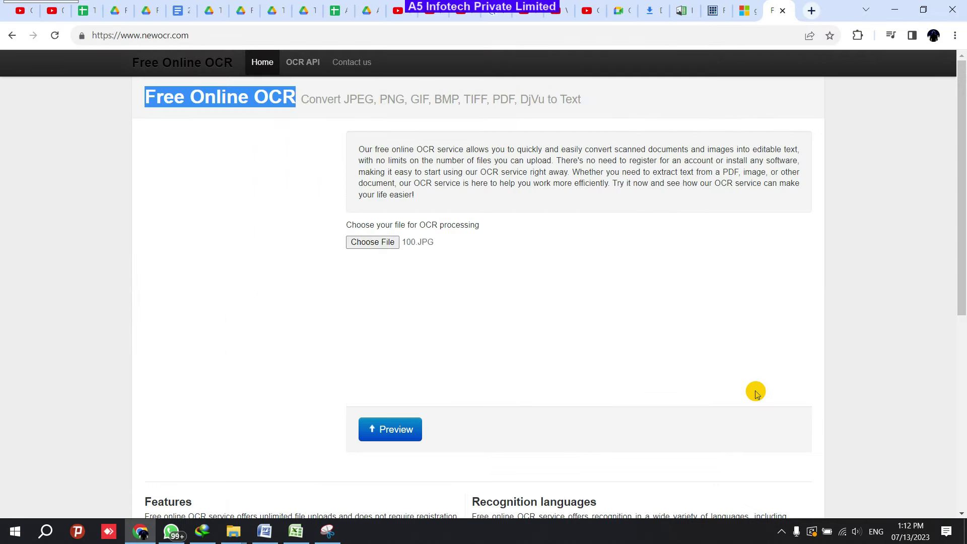
# Upload 100.JPG and preview it on the OCR page
pyautogui.click(404, 433)
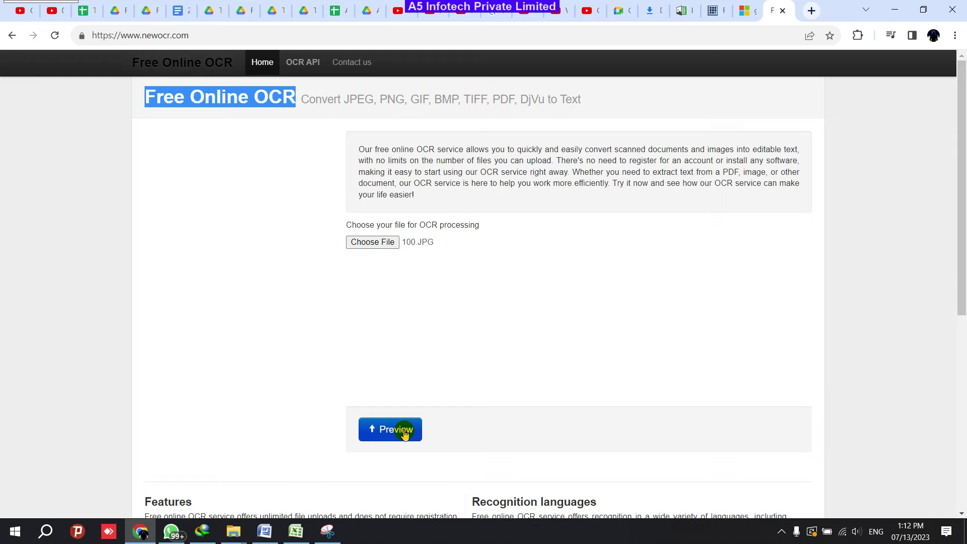
pyautogui.click(404, 435)
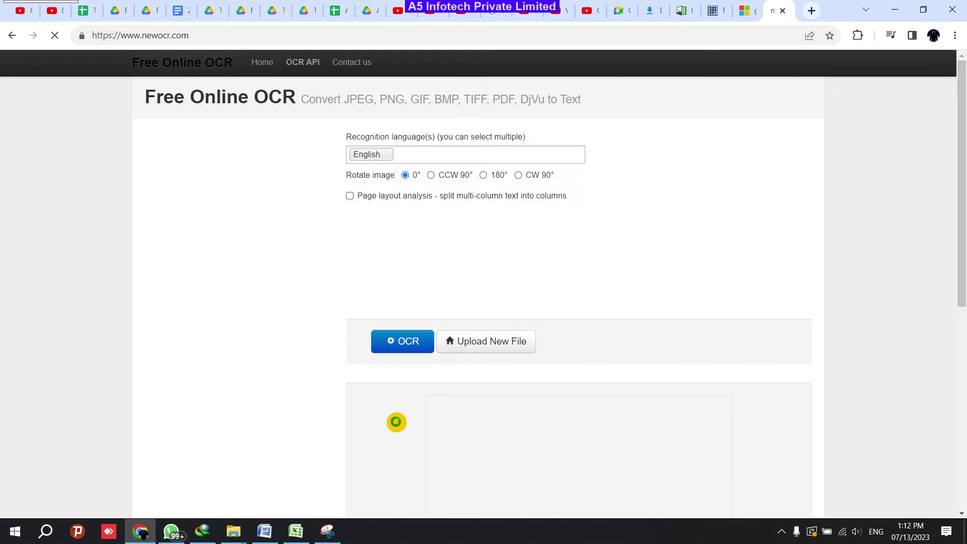
pyautogui.scroll(-2, 736, 348)
pyautogui.scroll(1, 730, 335)
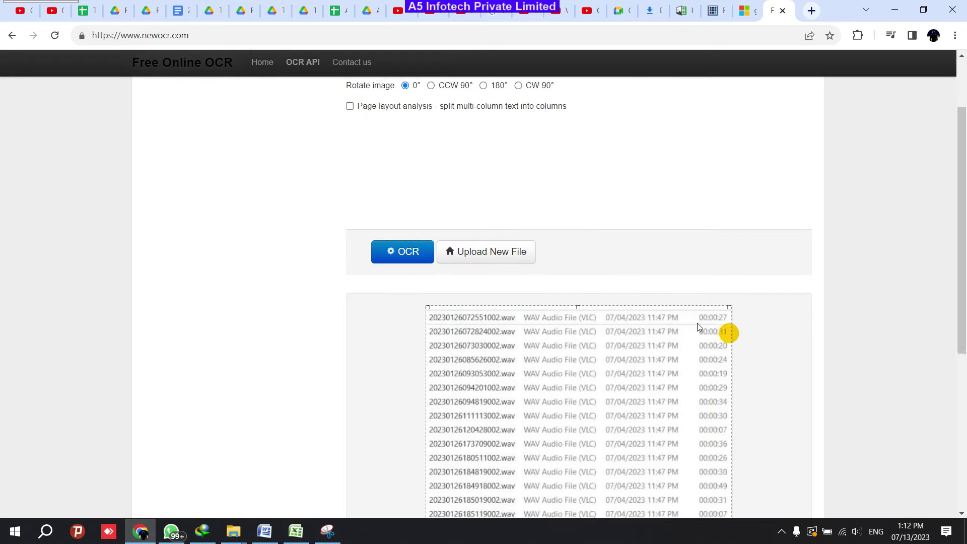
pyautogui.scroll(-4, 726, 371)
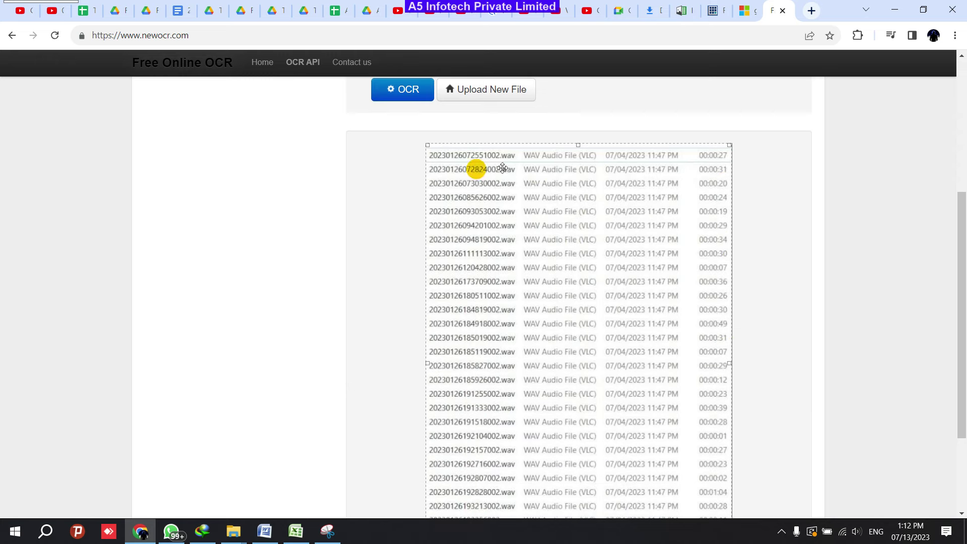
pyautogui.scroll(-4, 682, 438)
pyautogui.scroll(5, 618, 377)
pyautogui.scroll(3, 618, 378)
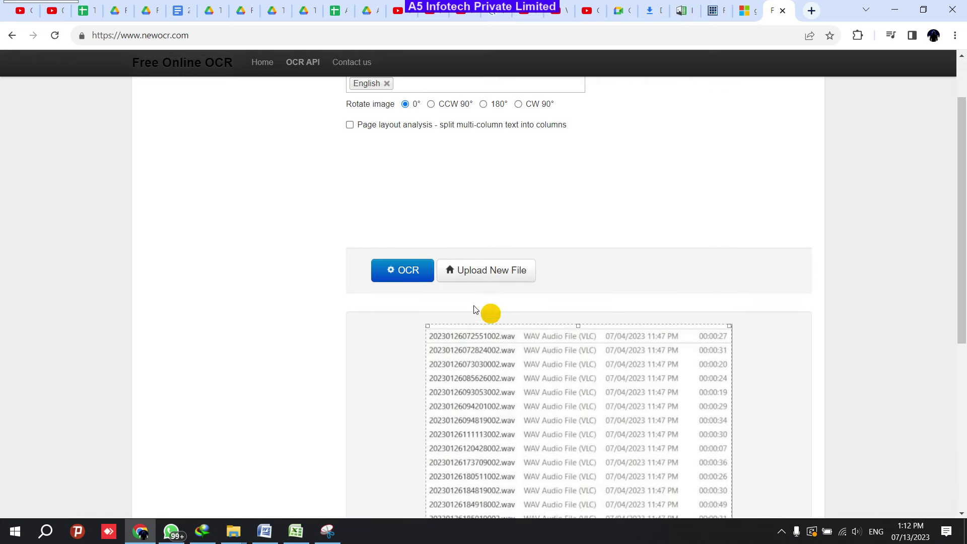
# Run OCR, select all recognized text lines, and pick cell A1 in Excel
pyautogui.click(397, 271)
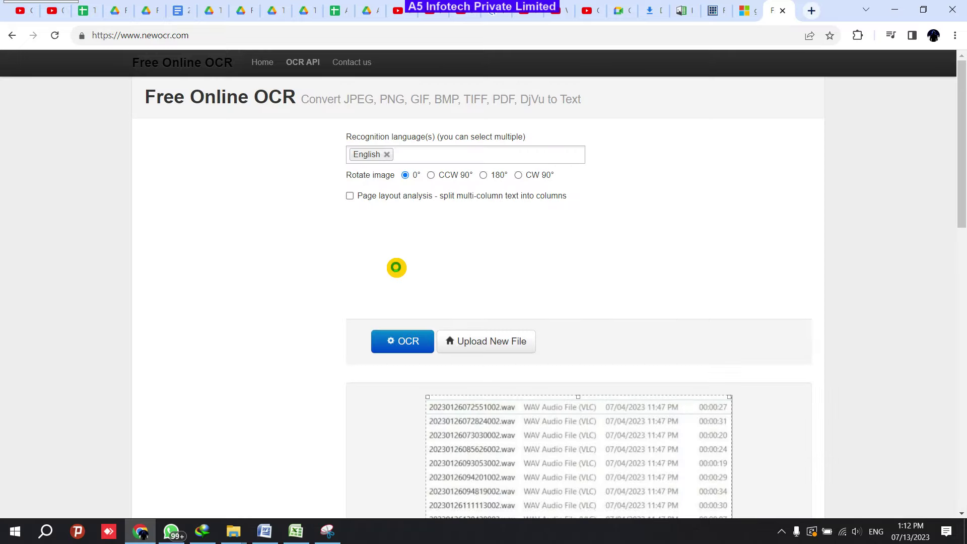
pyautogui.scroll(-12, 752, 274)
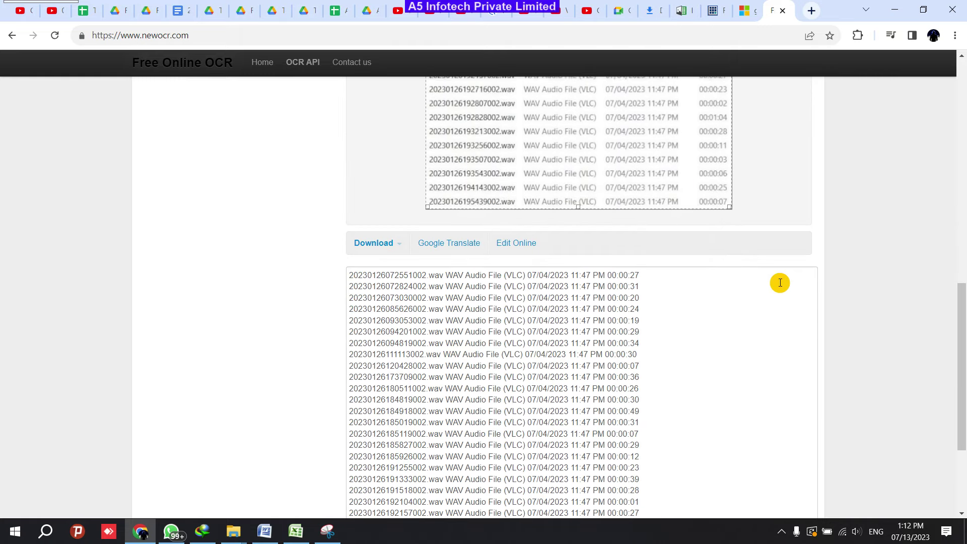
pyautogui.scroll(-1, 780, 282)
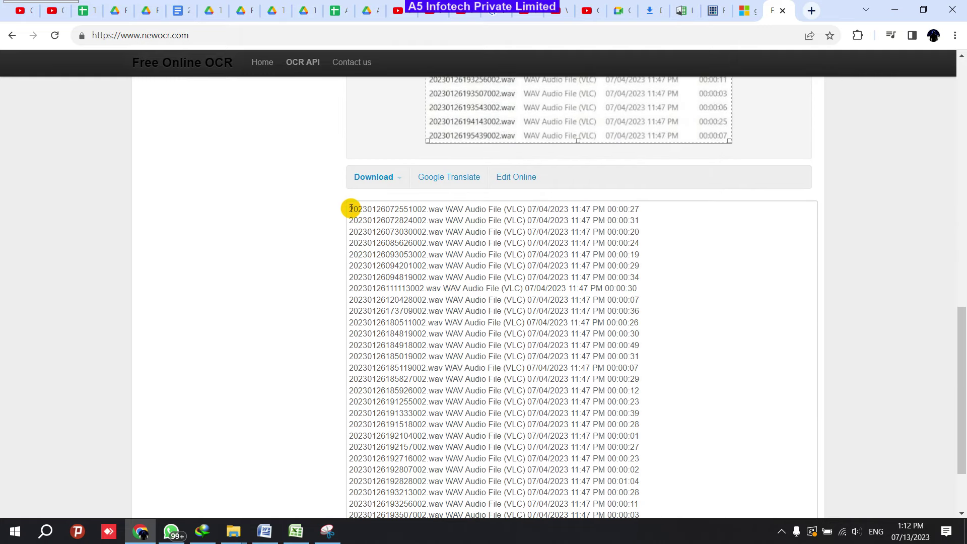
pyautogui.moveTo(351, 208); pyautogui.dragTo(653, 452)
pyautogui.hotkey('ctrl', 'c')
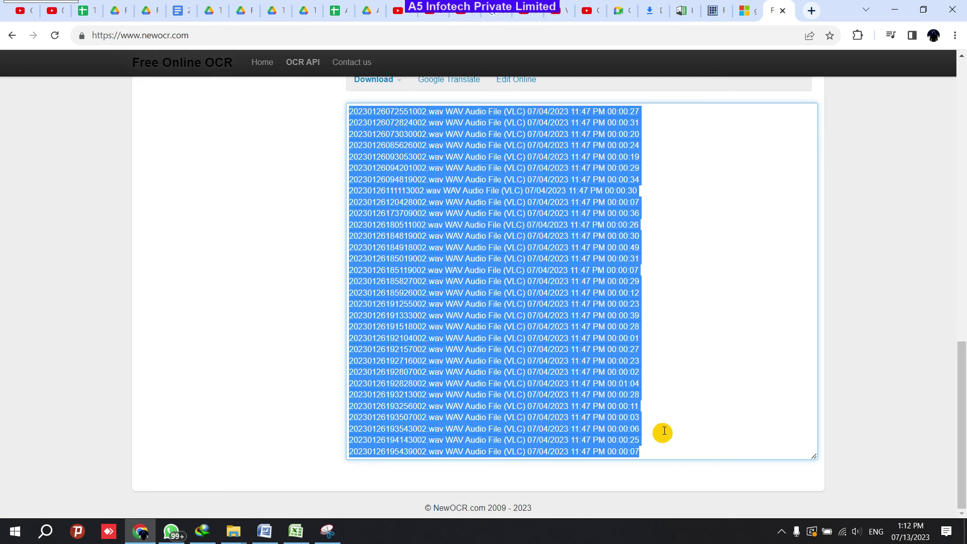
pyautogui.click(296, 531)
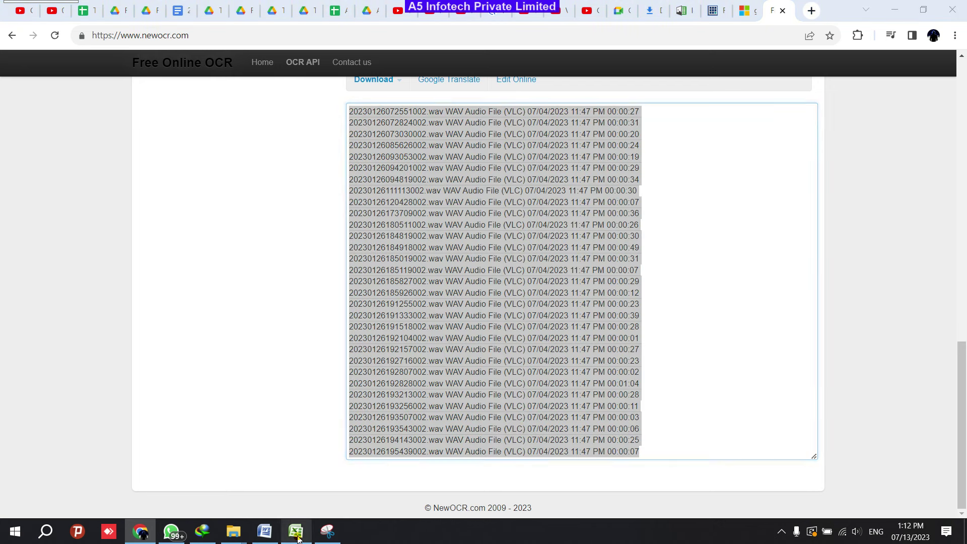
pyautogui.click(227, 121)
# Paste the OCR rows and delete columns B–H, leaving names in A and lengths in B
pyautogui.hotkey('ctrl', 'v')
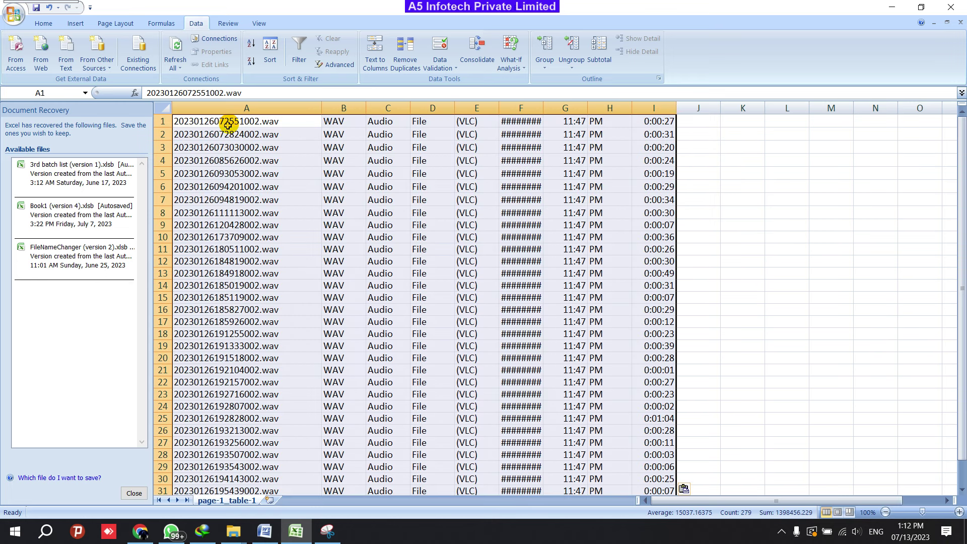
pyautogui.click(761, 171)
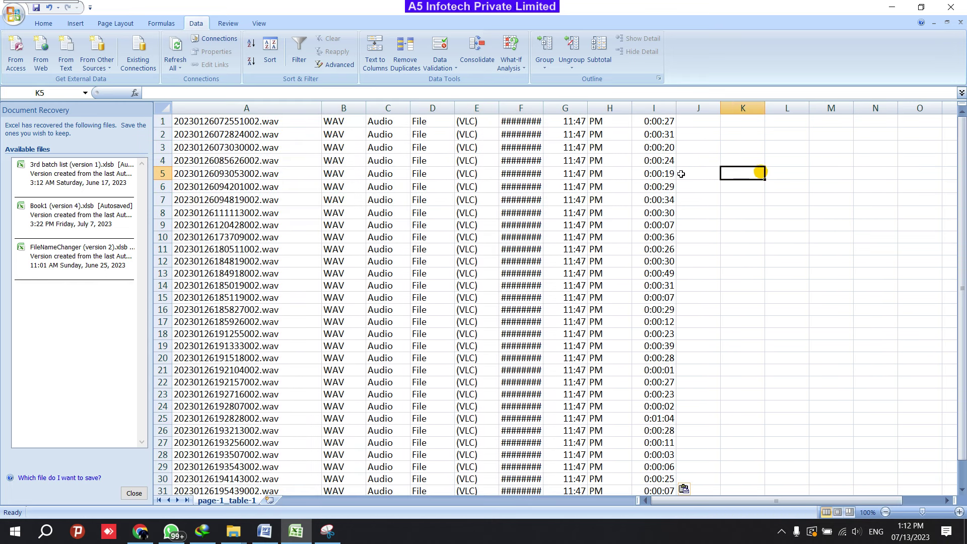
pyautogui.click(271, 105)
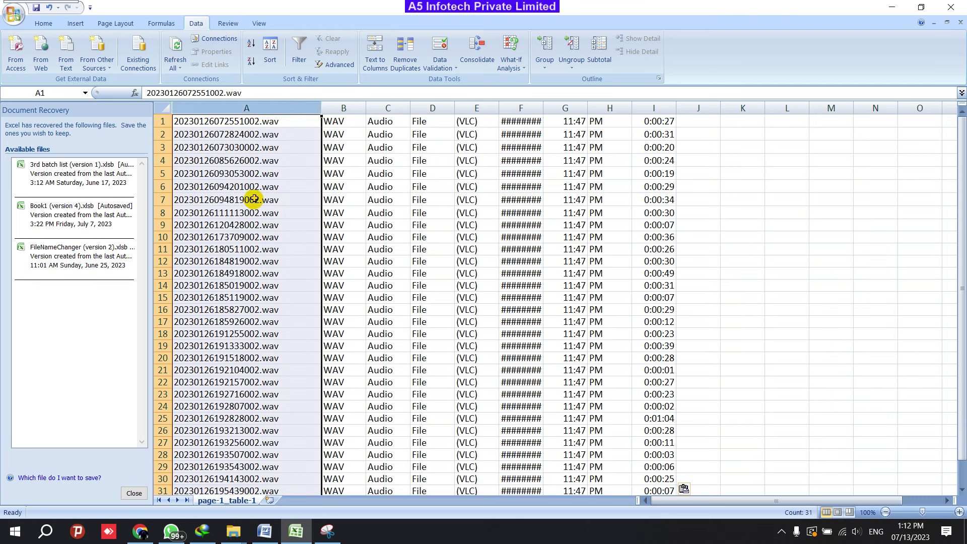
pyautogui.click(344, 108)
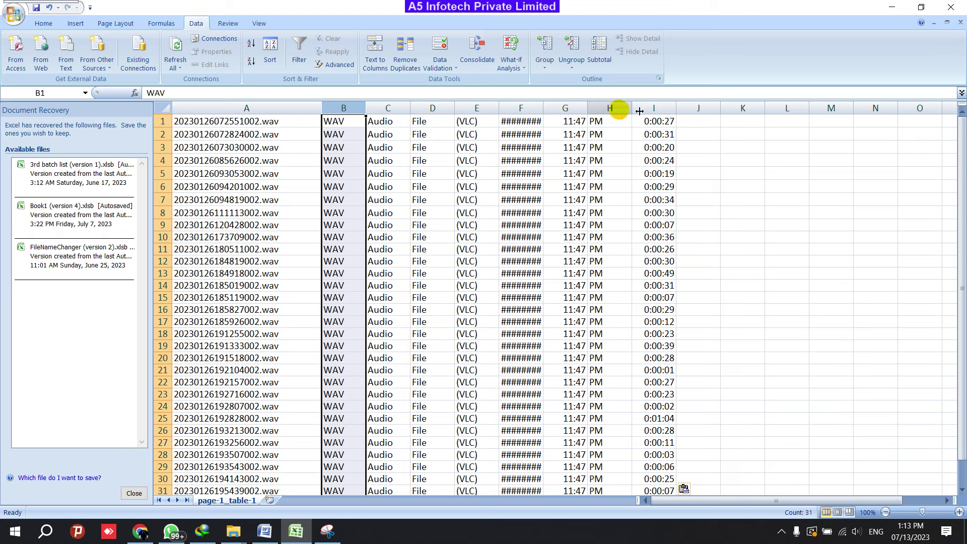
pyautogui.click(666, 108)
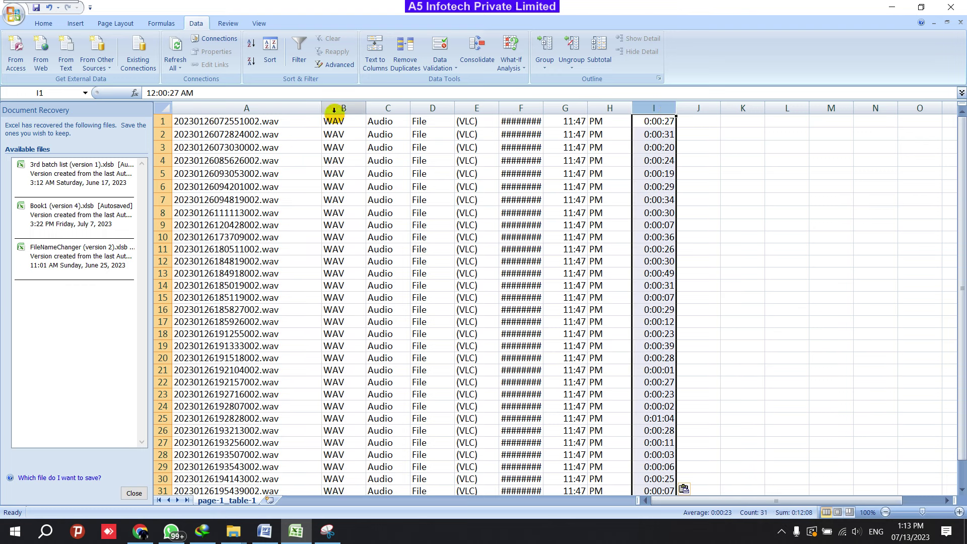
pyautogui.moveTo(338, 103); pyautogui.dragTo(607, 100)
pyautogui.rightClick(607, 107)
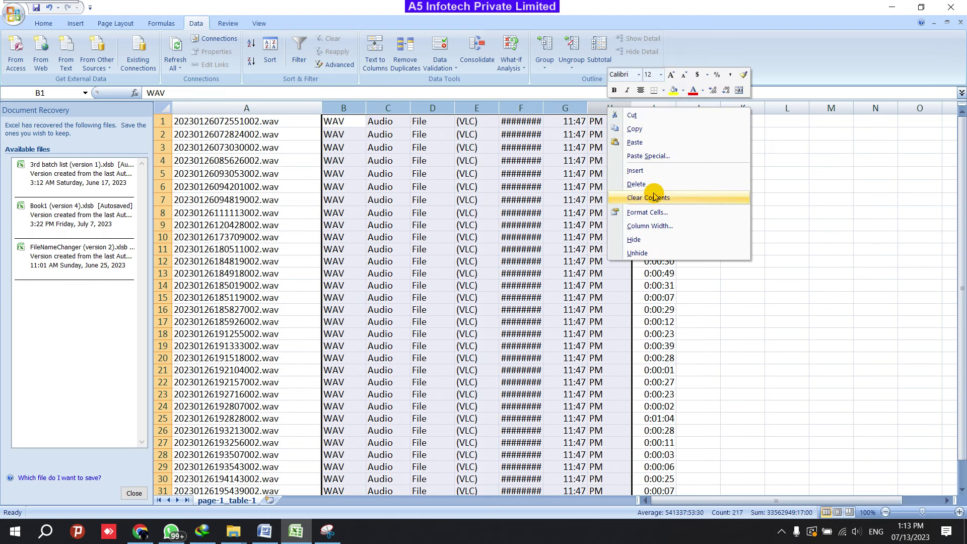
pyautogui.click(652, 188)
pyautogui.click(787, 226)
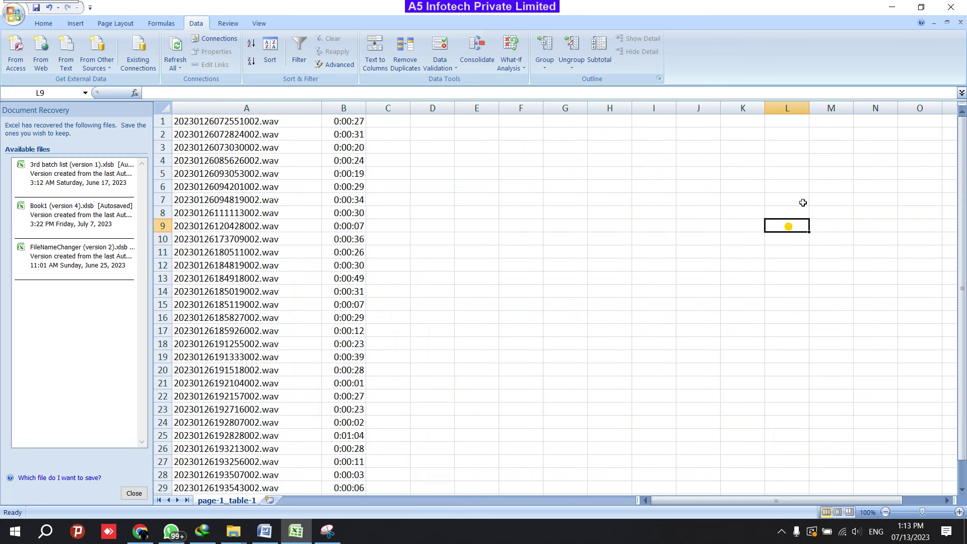
# Close Excel without saving and confirm the Document Recovery prompt
pyautogui.click(951, 7)
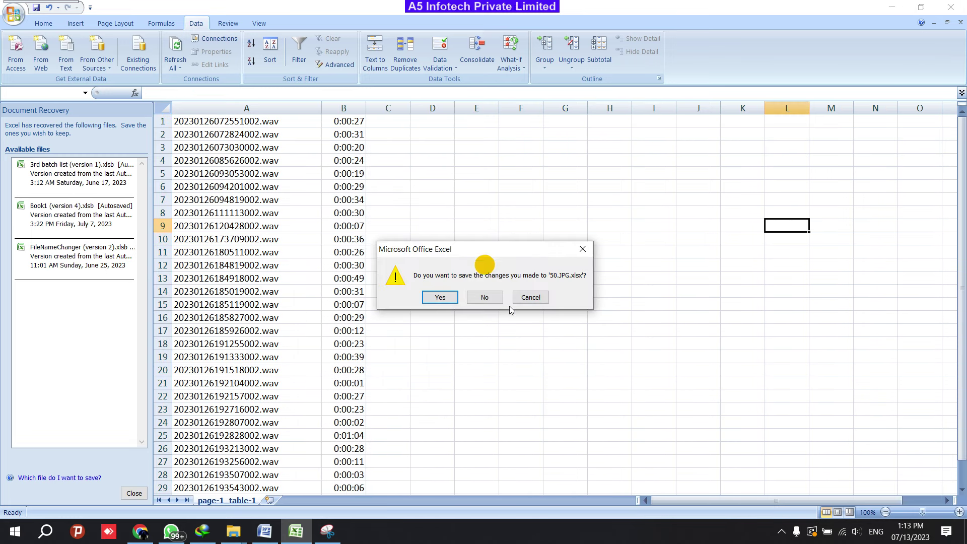
pyautogui.click(484, 297)
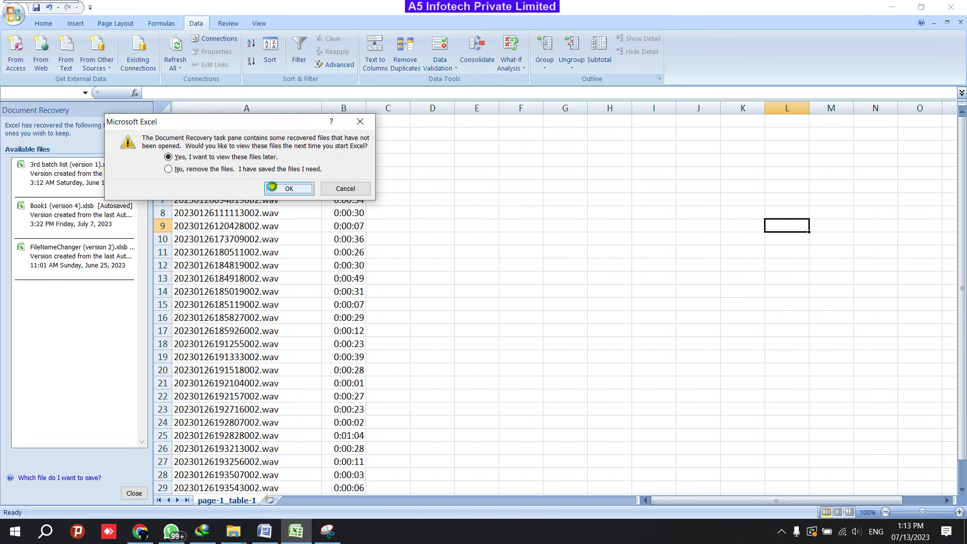
pyautogui.click(288, 188)
# Launch Microsoft Office Excel 2007 from a Start search for 'exce'
pyautogui.click(14, 530)
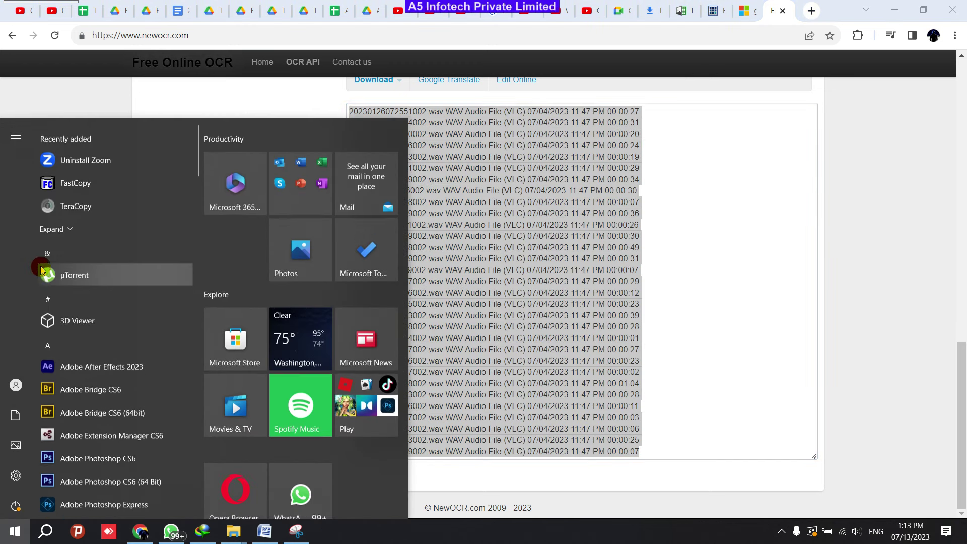
pyautogui.scroll(-6, 137, 203)
pyautogui.write('exce')
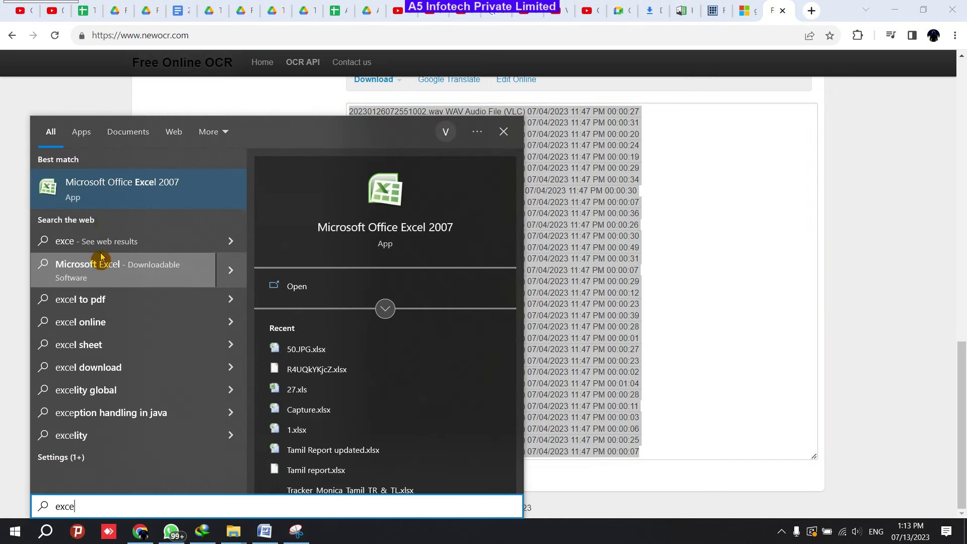
pyautogui.click(106, 197)
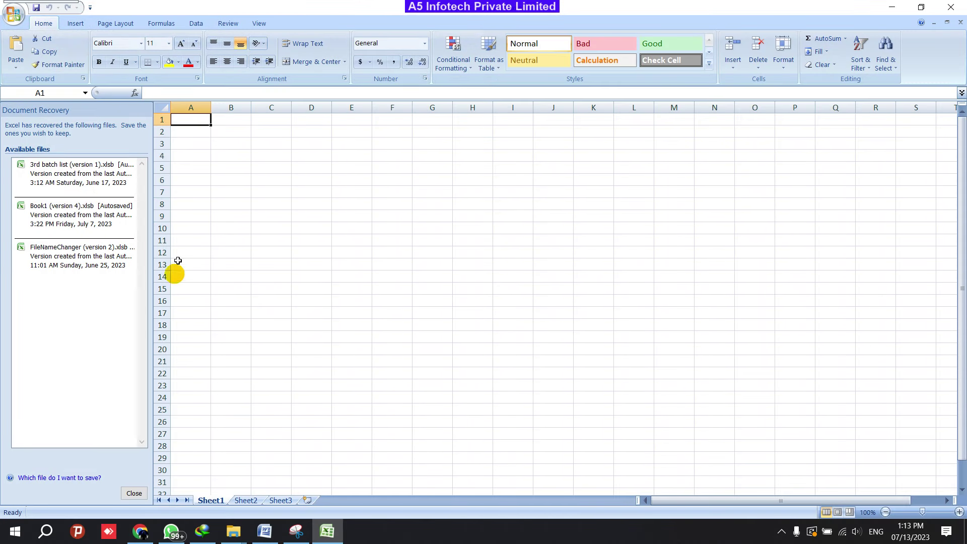
# Paste the 31 OCR'd listings into column A, auto-fit its width and select it
pyautogui.hotkey('ctrl', 'v')
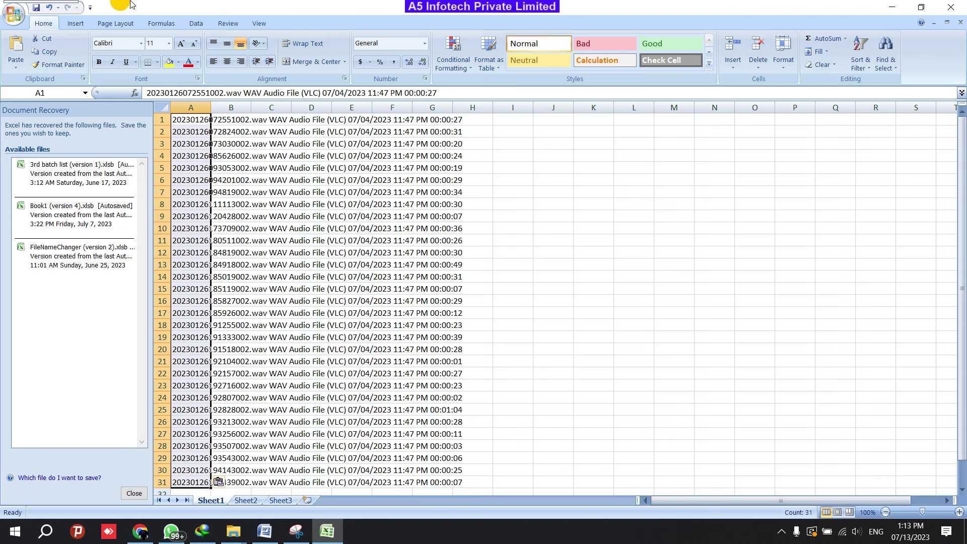
pyautogui.doubleClick(212, 111)
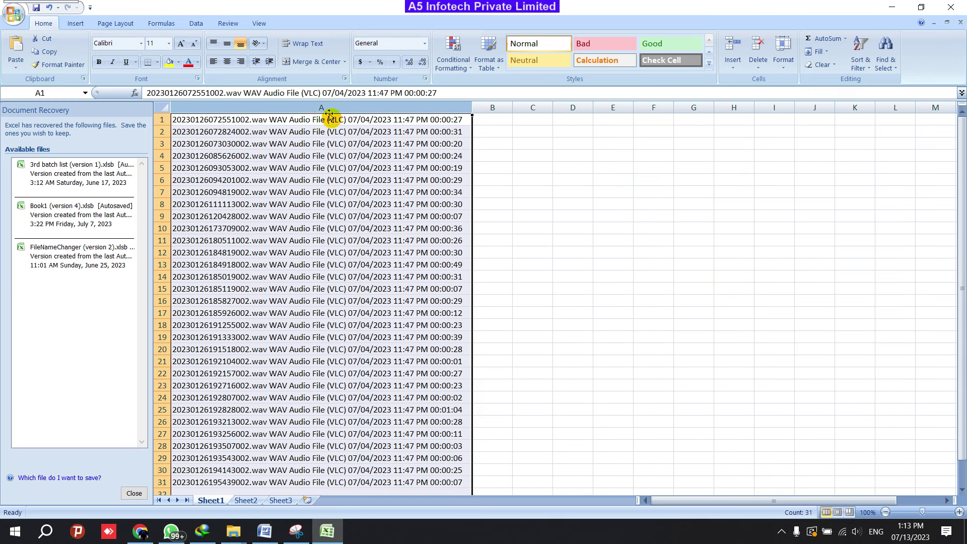
pyautogui.click(321, 107)
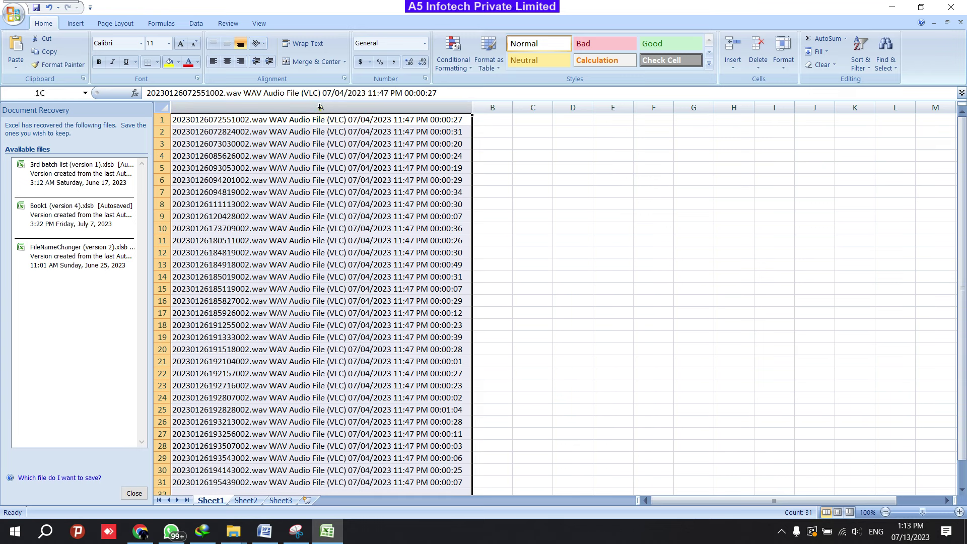
# Run Text to Columns on column A as Delimited, splitting on spaces
pyautogui.click(194, 25)
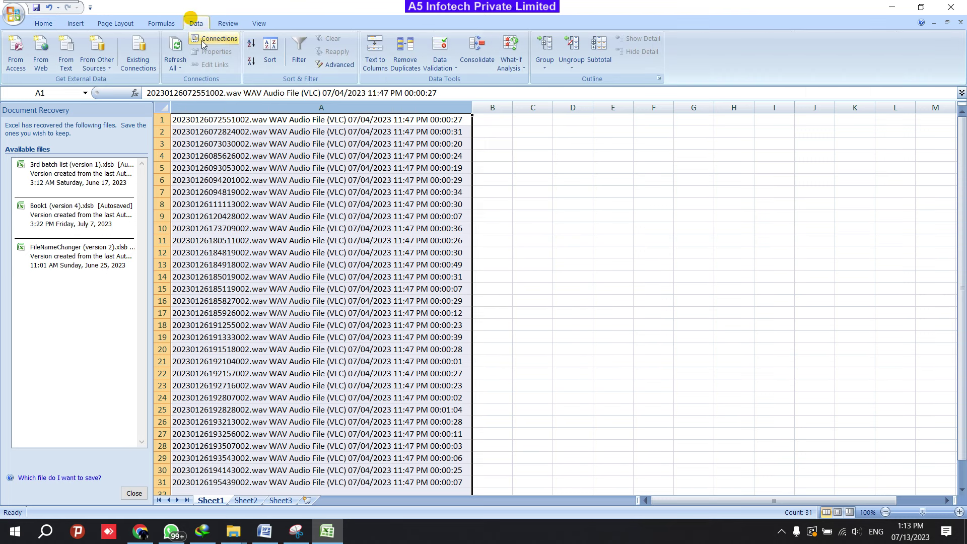
pyautogui.click(379, 67)
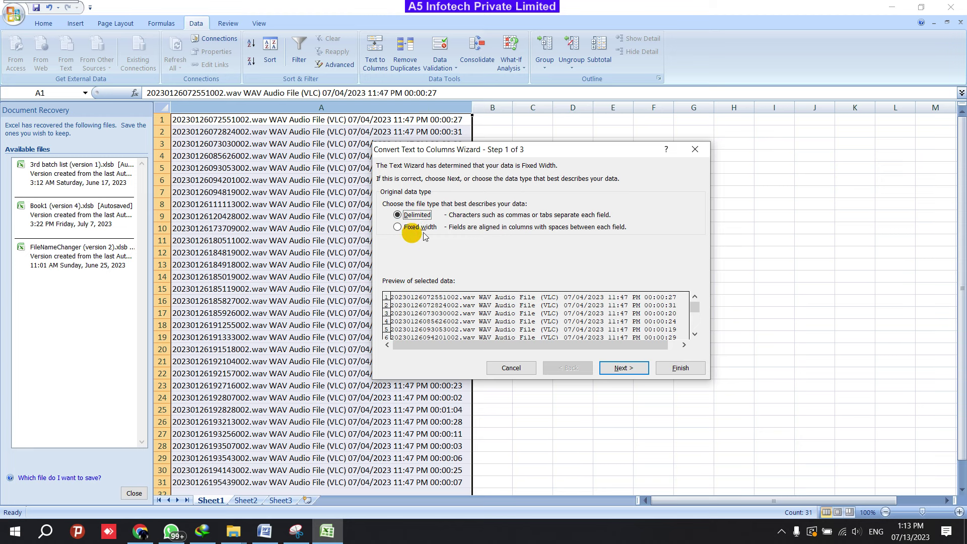
pyautogui.click(624, 368)
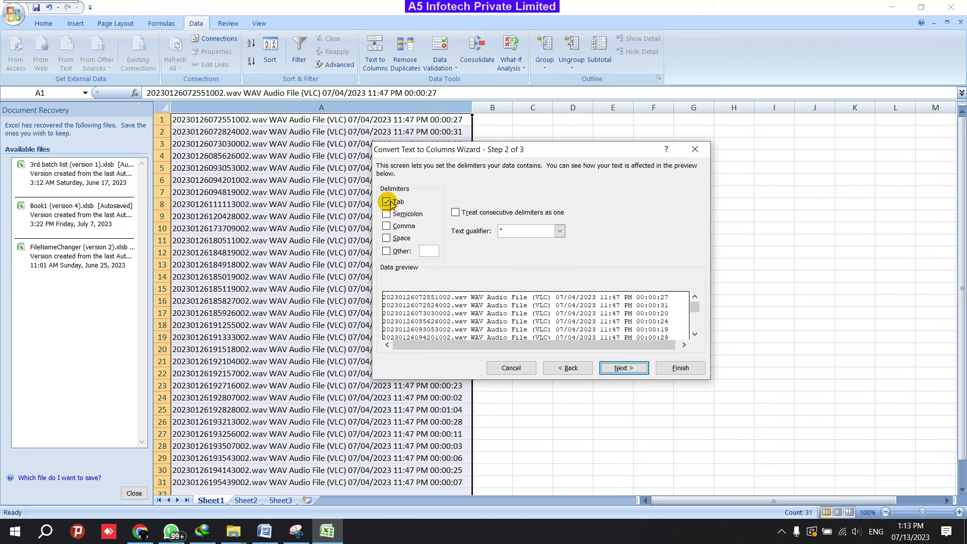
pyautogui.click(387, 239)
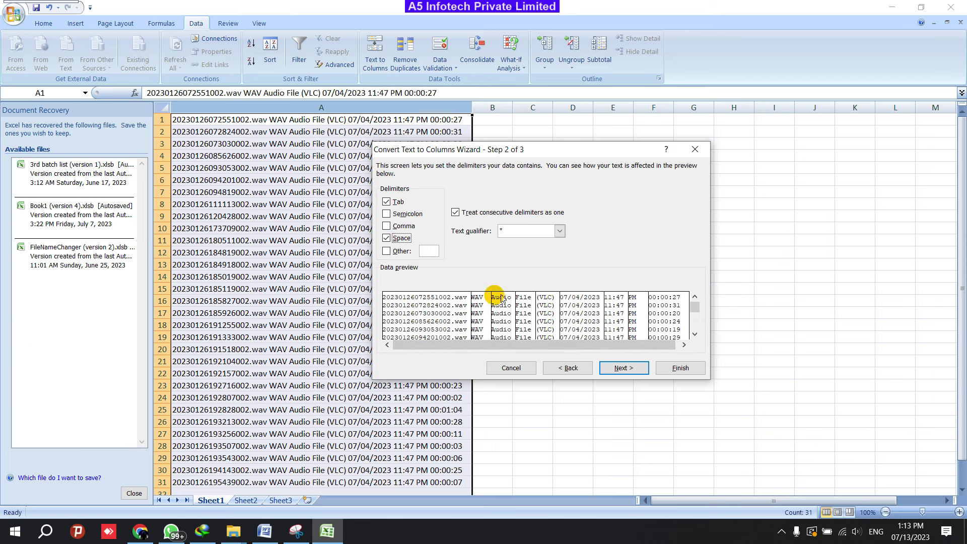
pyautogui.click(622, 376)
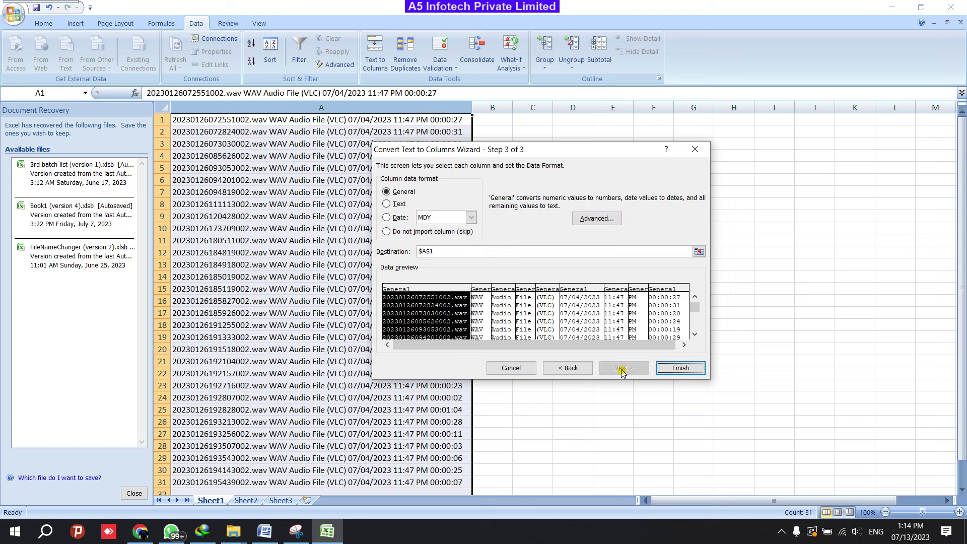
# Finish the split and review the name, WAV, Audio, time and duration columns
pyautogui.click(679, 372)
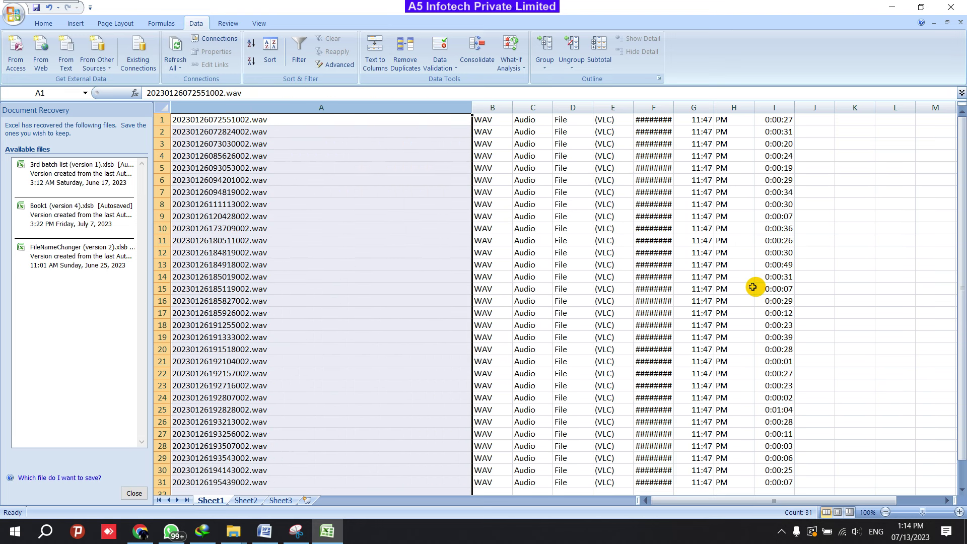
pyautogui.moveTo(288, 118); pyautogui.dragTo(314, 470)
pyautogui.moveTo(494, 123); pyautogui.dragTo(507, 410)
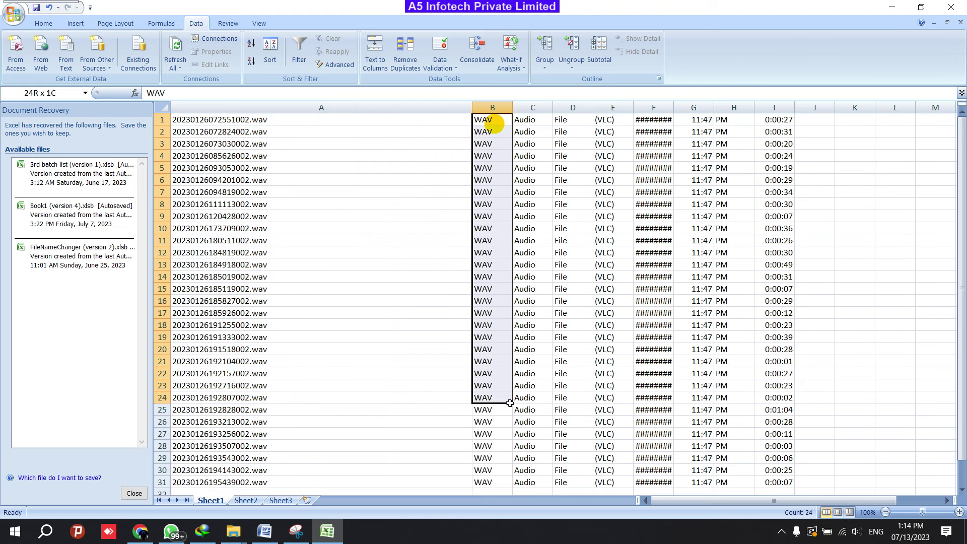
pyautogui.moveTo(548, 122); pyautogui.dragTo(552, 447)
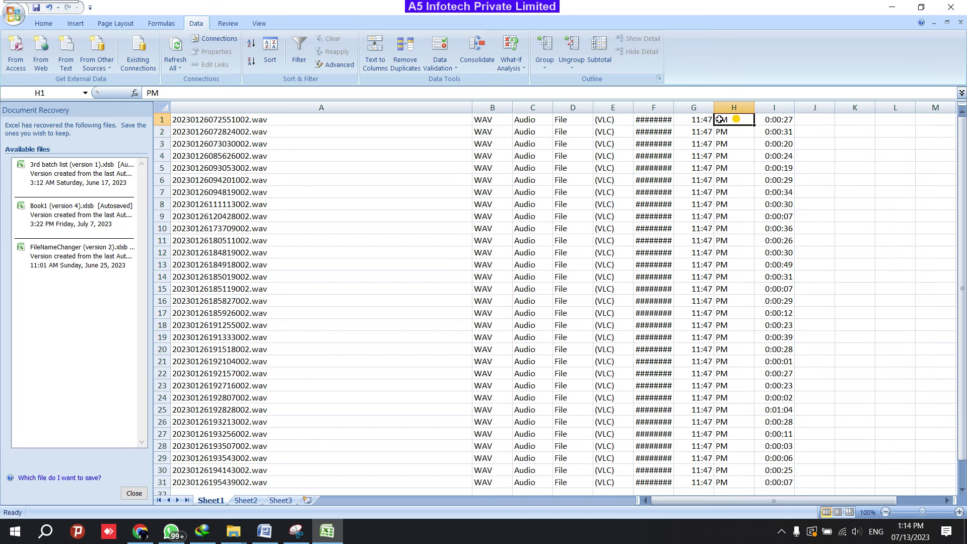
pyautogui.click(696, 106)
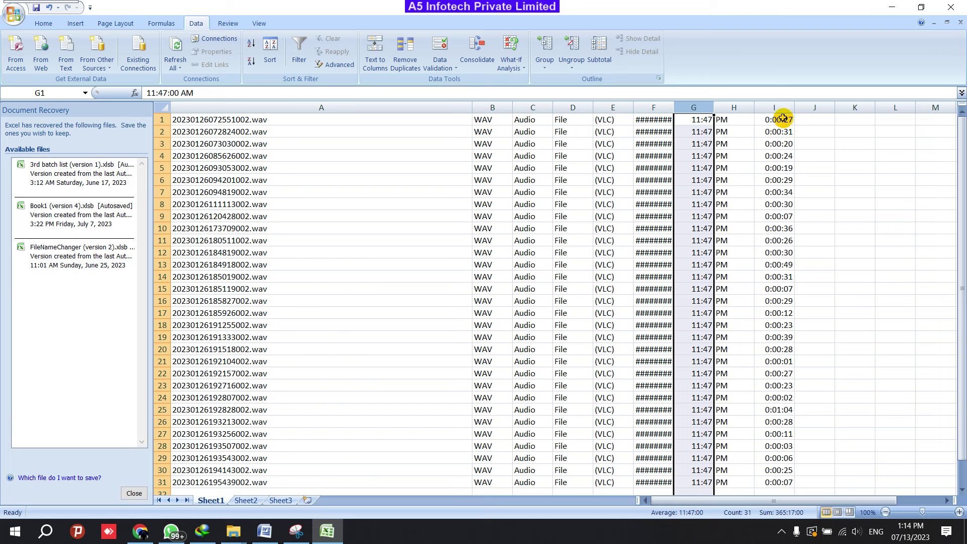
pyautogui.moveTo(782, 119); pyautogui.dragTo(779, 385)
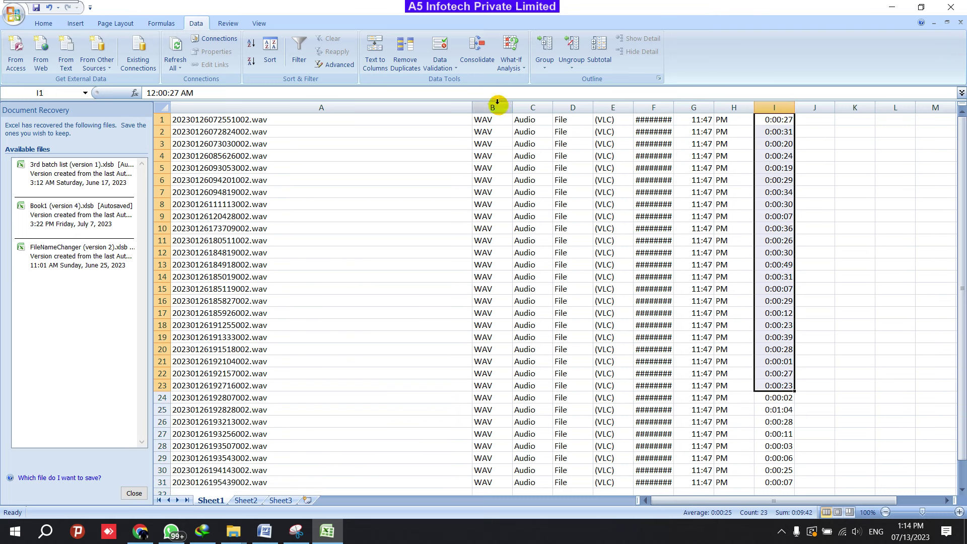
# Delete columns B–H so durations land in B, auto-fit column A, and select A1:B31
pyautogui.moveTo(498, 107); pyautogui.dragTo(730, 107)
pyautogui.rightClick(728, 112)
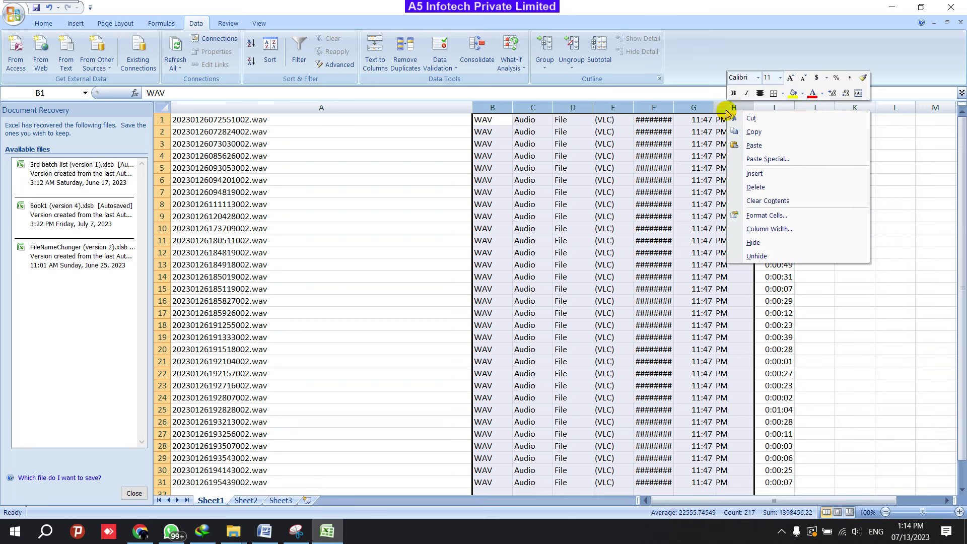
pyautogui.click(755, 187)
pyautogui.doubleClick(470, 106)
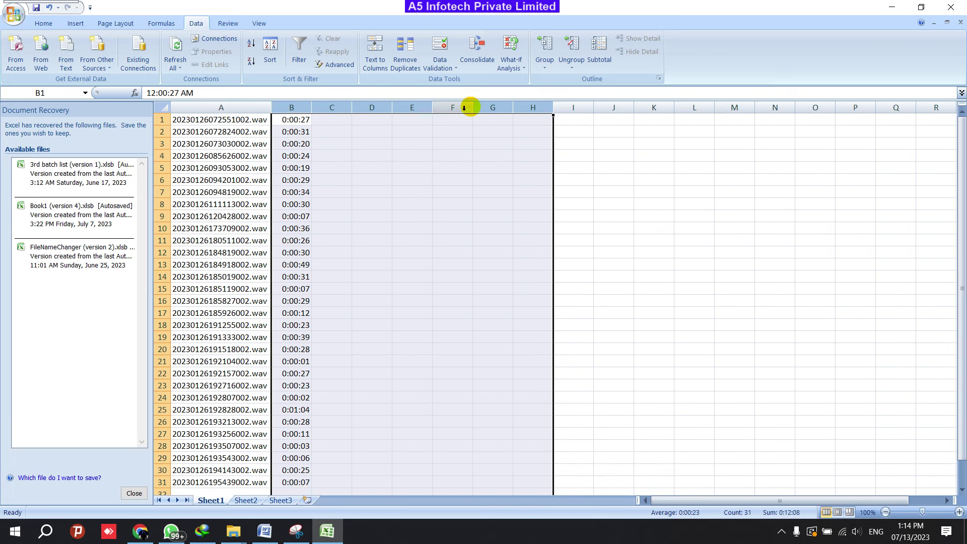
pyautogui.click(491, 252)
pyautogui.moveTo(246, 120); pyautogui.dragTo(283, 482)
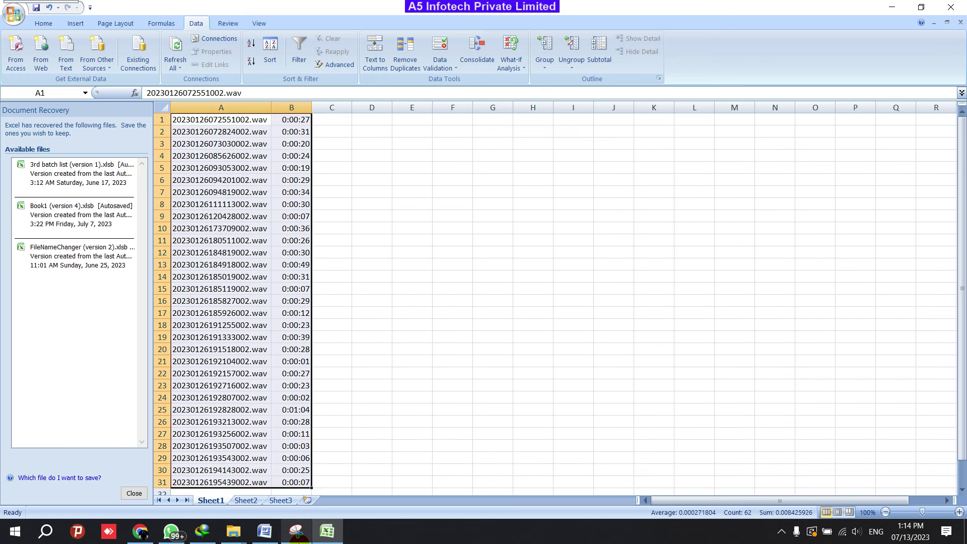
# Move the Snipping Tool capture aside so its list sits beside columns A–B in Excel
pyautogui.click(296, 531)
pyautogui.moveTo(260, 15); pyautogui.dragTo(546, 18)
pyautogui.hotkey('alt', 'Tab')
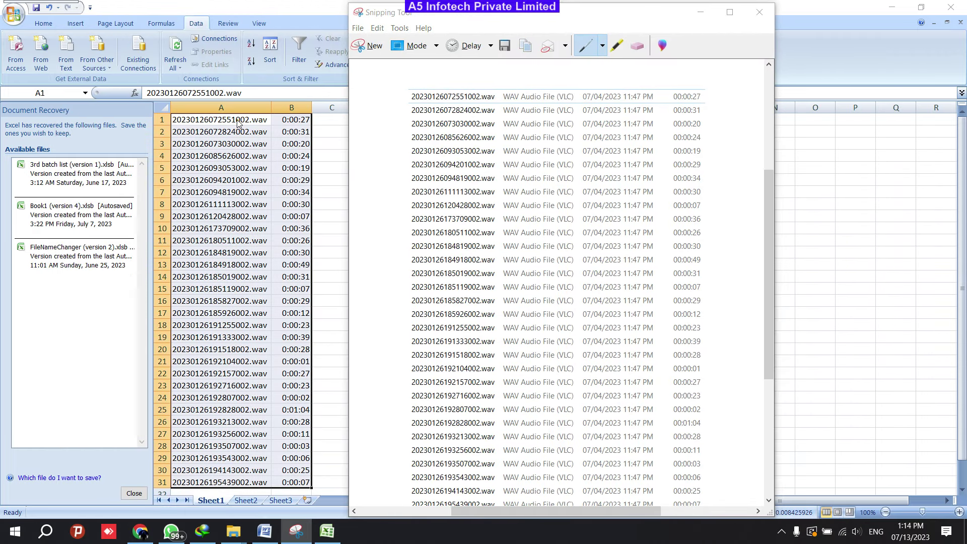
pyautogui.click(296, 531)
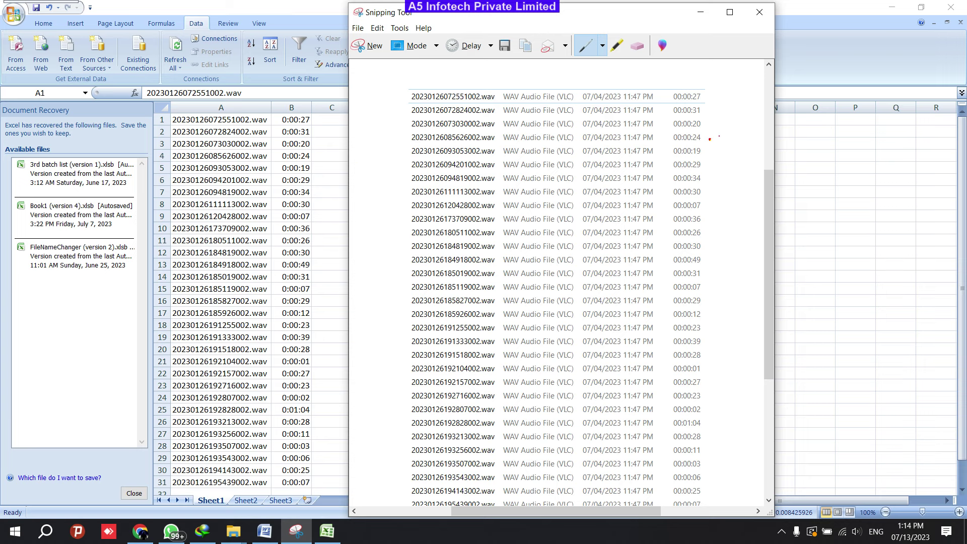
# Tick the 00:00:24 and 00:00:19 rows in red, then bring the Excel sheet back
pyautogui.moveTo(720, 136); pyautogui.dragTo(726, 134)
pyautogui.moveTo(716, 150); pyautogui.dragTo(736, 145)
pyautogui.click(305, 5)
pyautogui.scroll(-2, 299, 215)
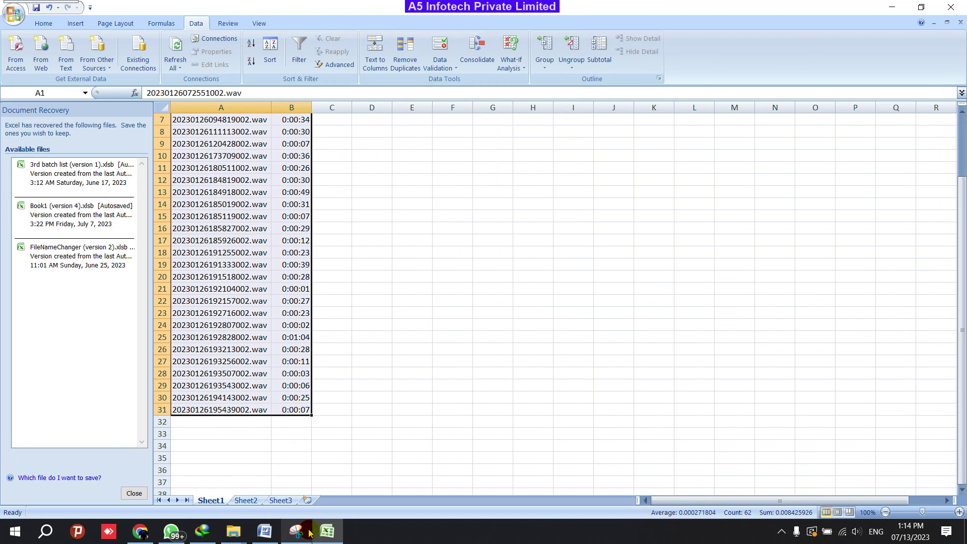
pyautogui.click(233, 532)
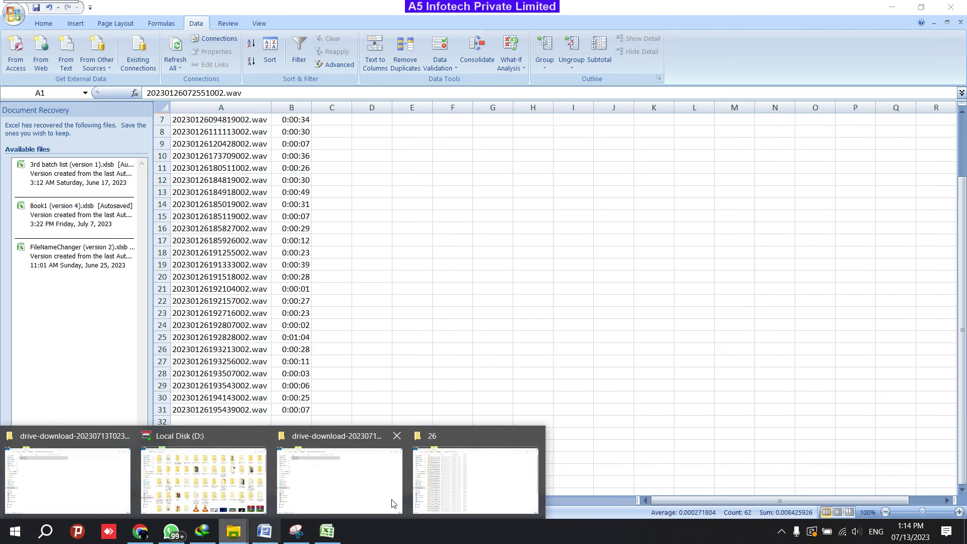
# In the WAV folder, select 20230126195439002.wav as the last entered file and scroll down
pyautogui.click(527, 484)
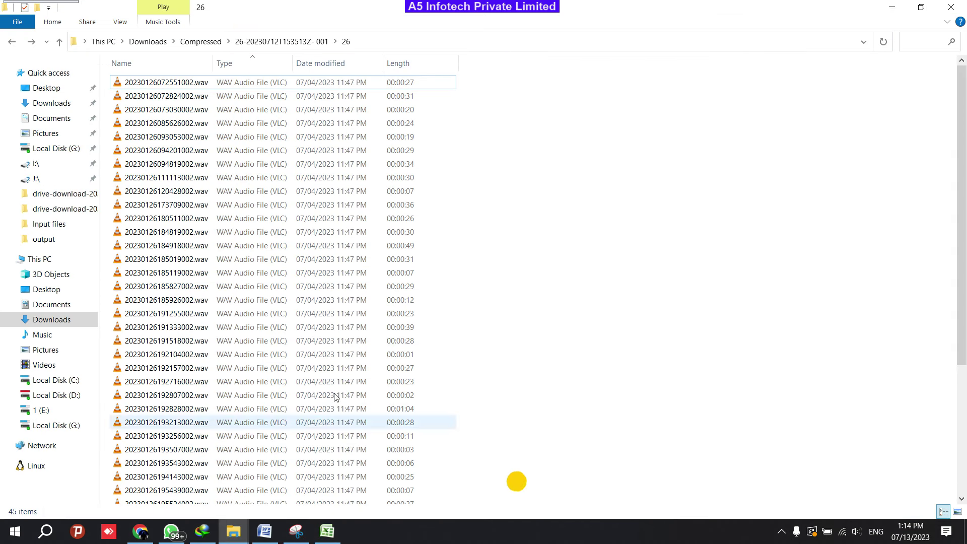
pyautogui.click(188, 494)
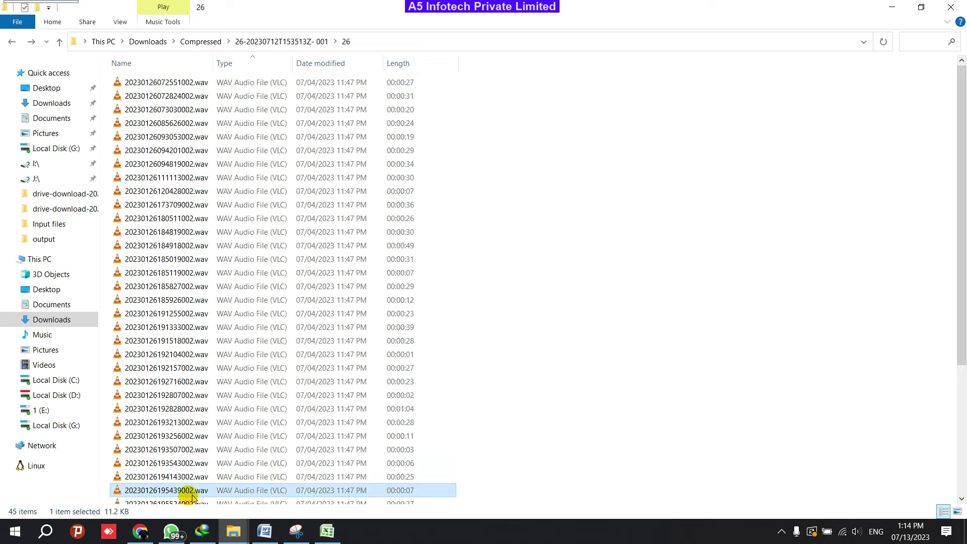
pyautogui.scroll(-5, 352, 399)
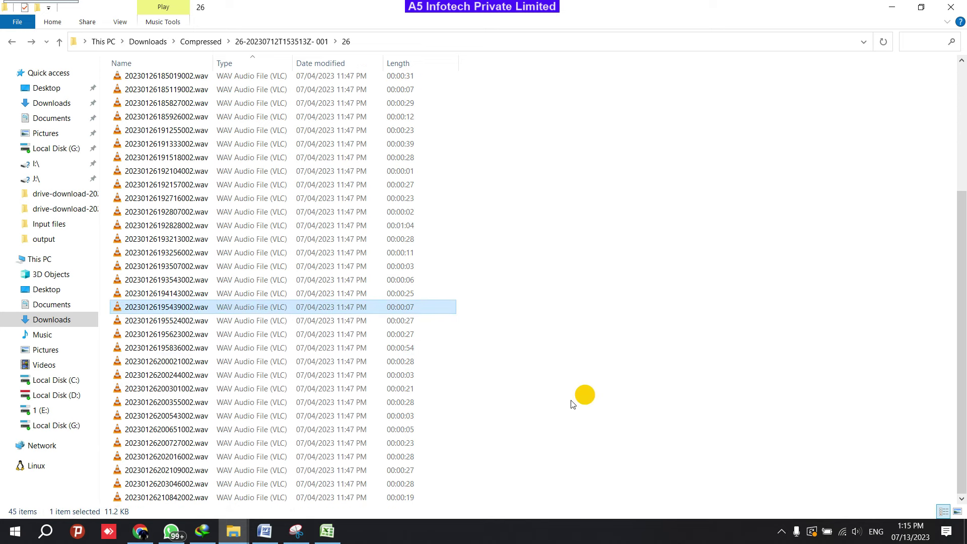
# Snip the remaining 14 file rows, save the capture as 101, and open Free Online OCR
pyautogui.click(296, 531)
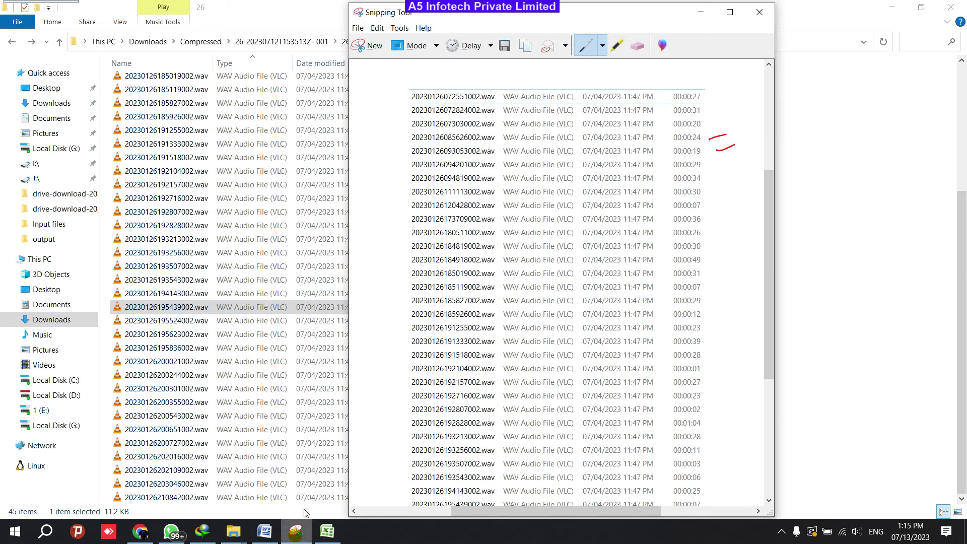
pyautogui.click(384, 45)
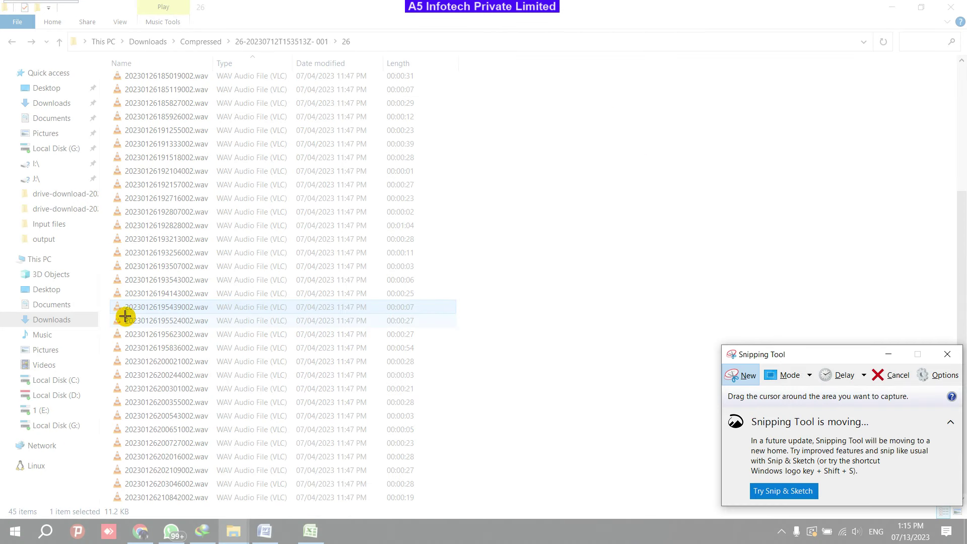
pyautogui.moveTo(123, 315); pyautogui.dragTo(427, 506)
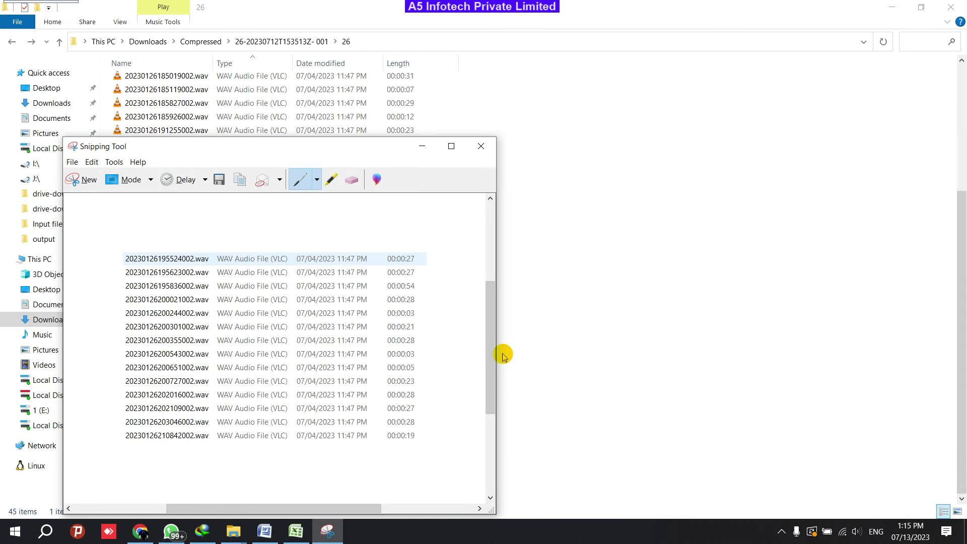
pyautogui.hotkey('ctrl', 's')
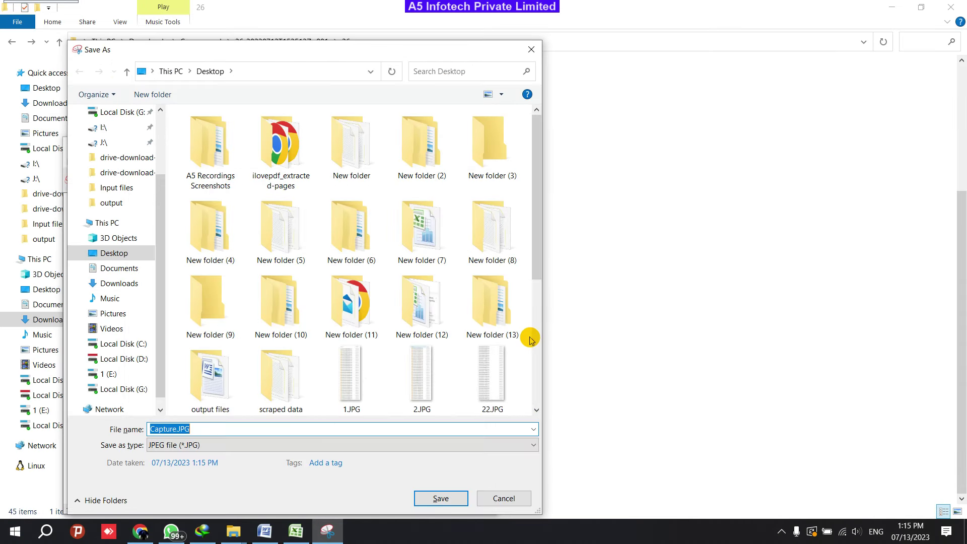
pyautogui.write('101')
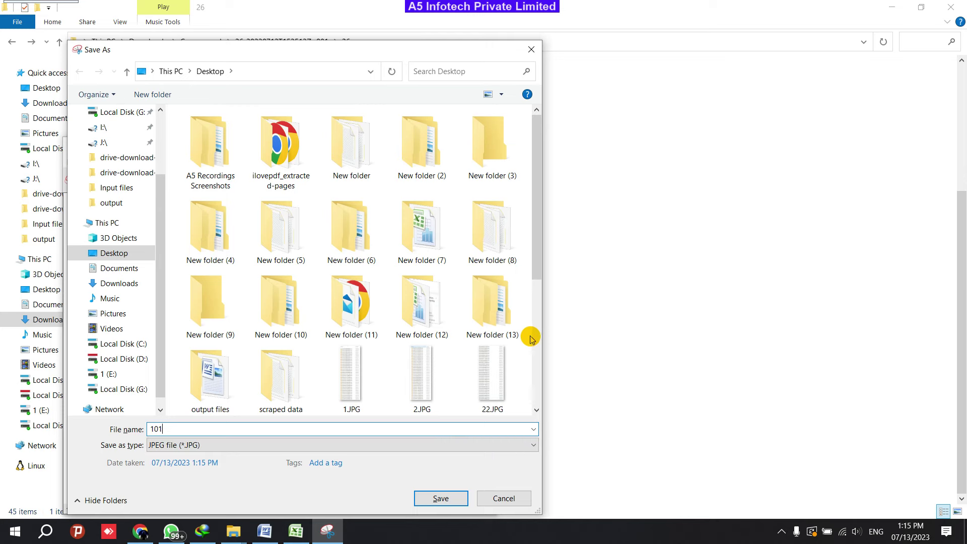
pyautogui.click(441, 499)
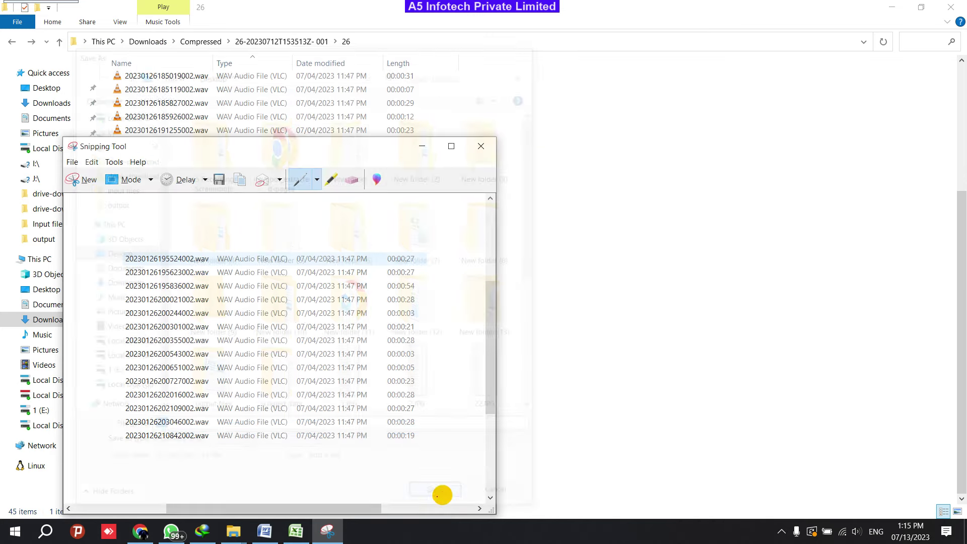
pyautogui.click(140, 531)
pyautogui.click(714, 9)
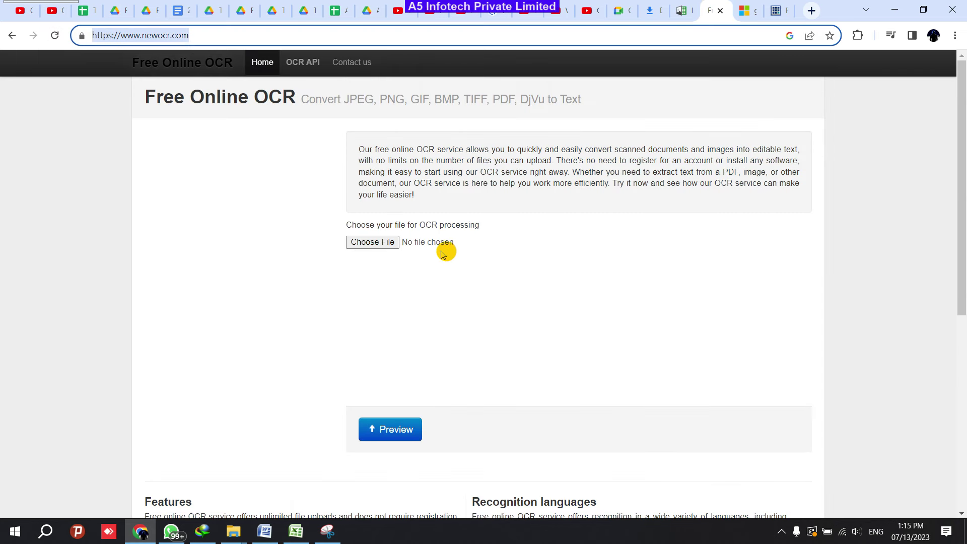
# Upload 101.JPG to NewOCR and preview it
pyautogui.click(373, 242)
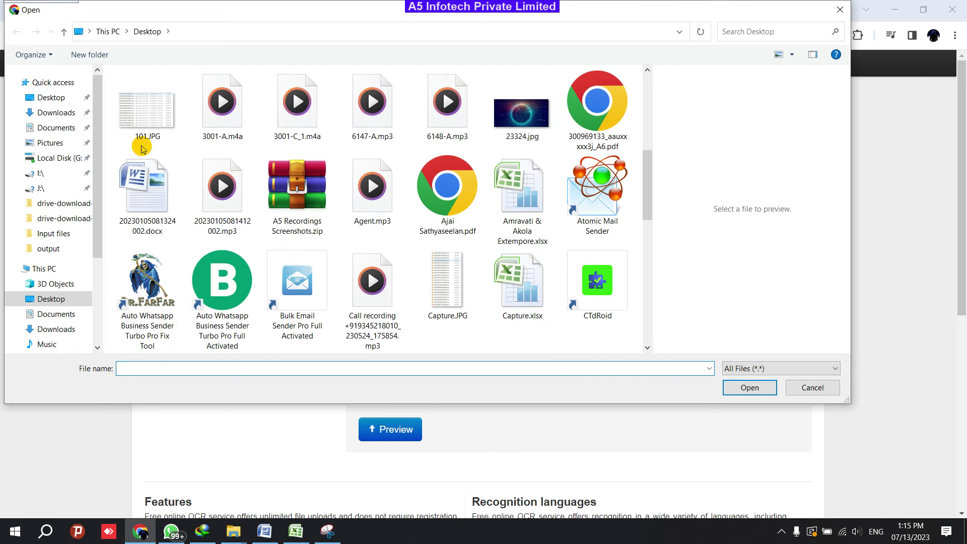
pyautogui.click(162, 125)
pyautogui.click(751, 387)
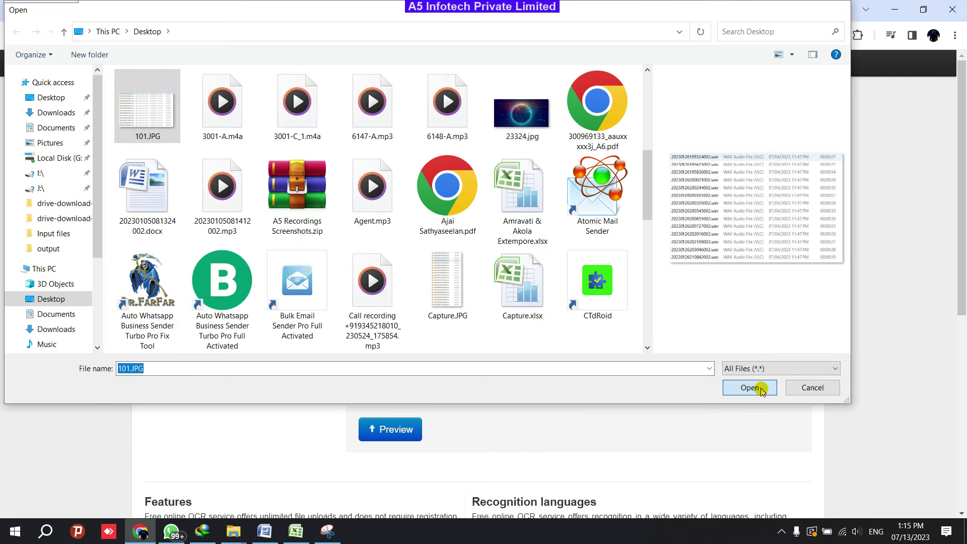
pyautogui.click(410, 440)
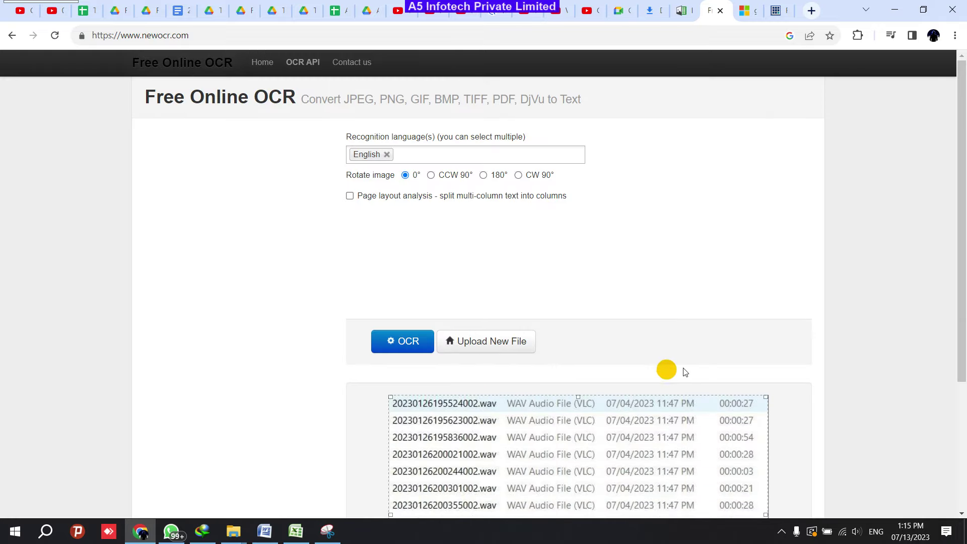
# Run OCR on 101.JPG, select the 14 recognised file-list lines, and return to Excel
pyautogui.scroll(-1, 389, 236)
pyautogui.click(406, 281)
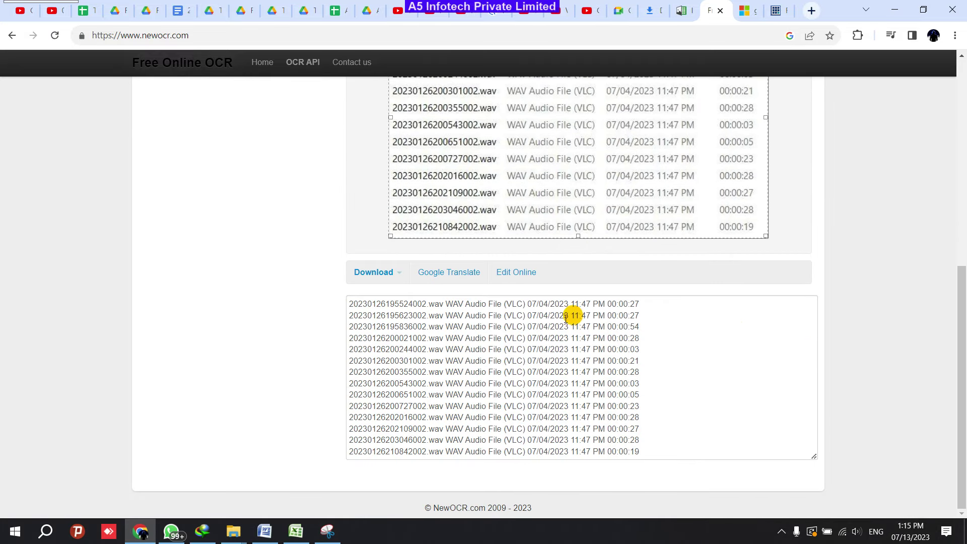
pyautogui.moveTo(351, 303); pyautogui.dragTo(643, 486)
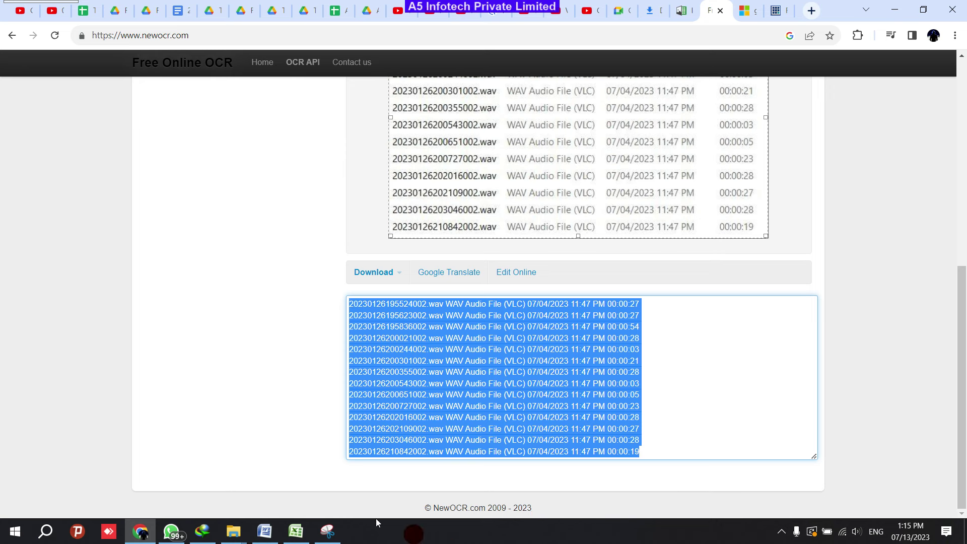
pyautogui.click(296, 531)
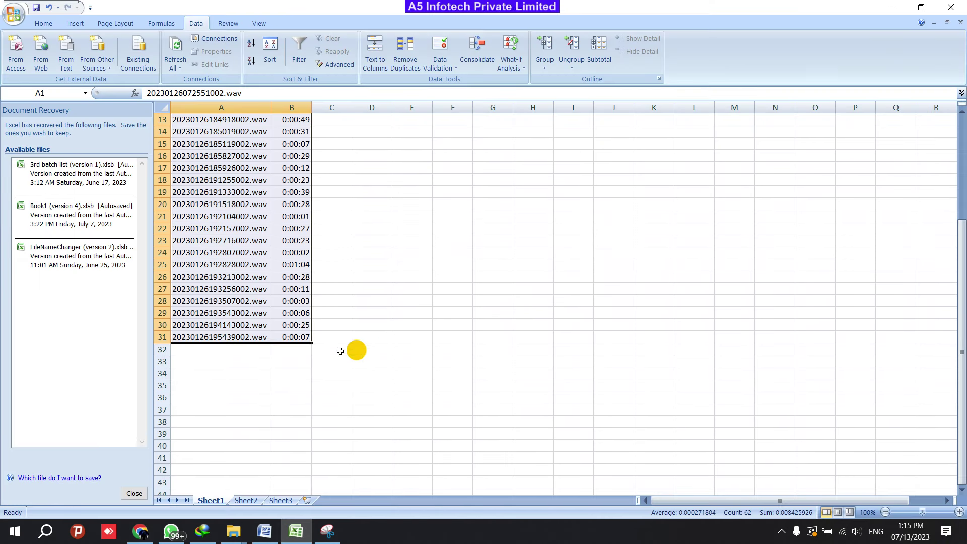
# Paste the recognised lines at A32 and clear the extra text in columns B–H
pyautogui.click(247, 352)
pyautogui.hotkey('ctrl', 'v')
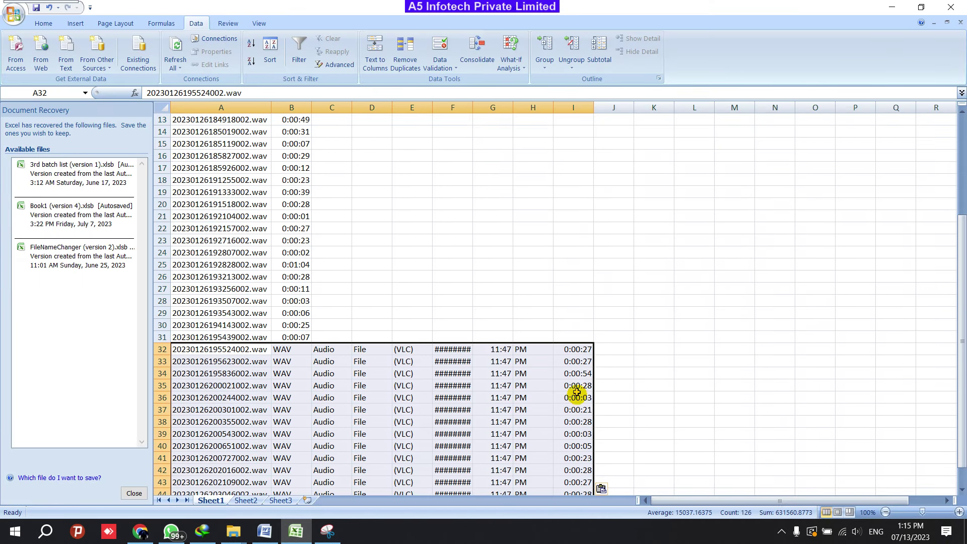
pyautogui.moveTo(295, 352); pyautogui.dragTo(545, 484)
pyautogui.press('Delete')
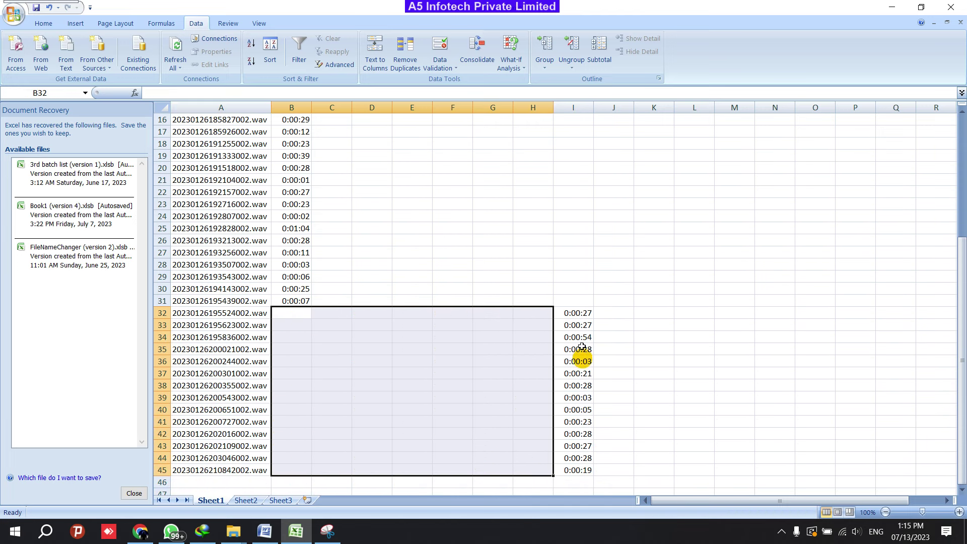
# Move the durations from column I into B32:B45
pyautogui.moveTo(579, 313); pyautogui.dragTo(574, 473)
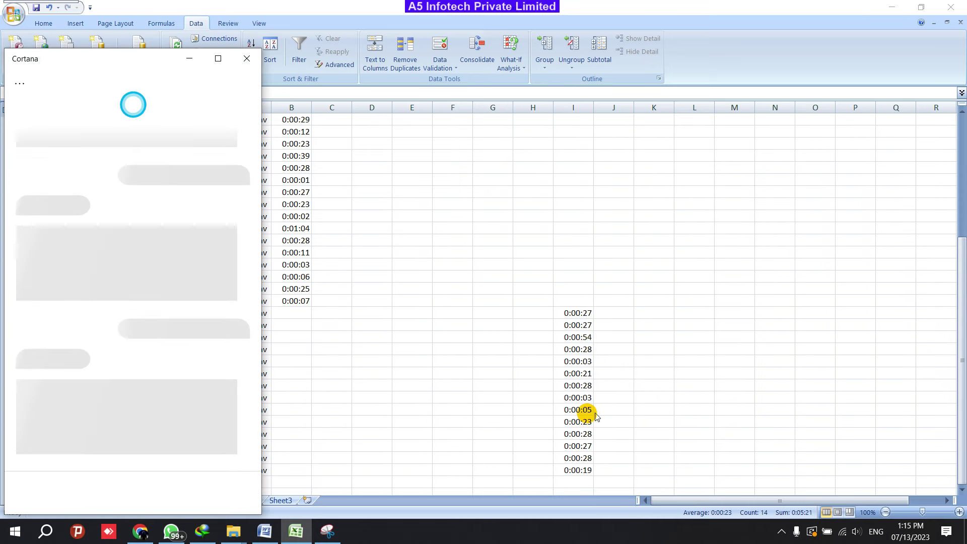
pyautogui.press('Escape')
pyautogui.hotkey('ctrl', 'c')
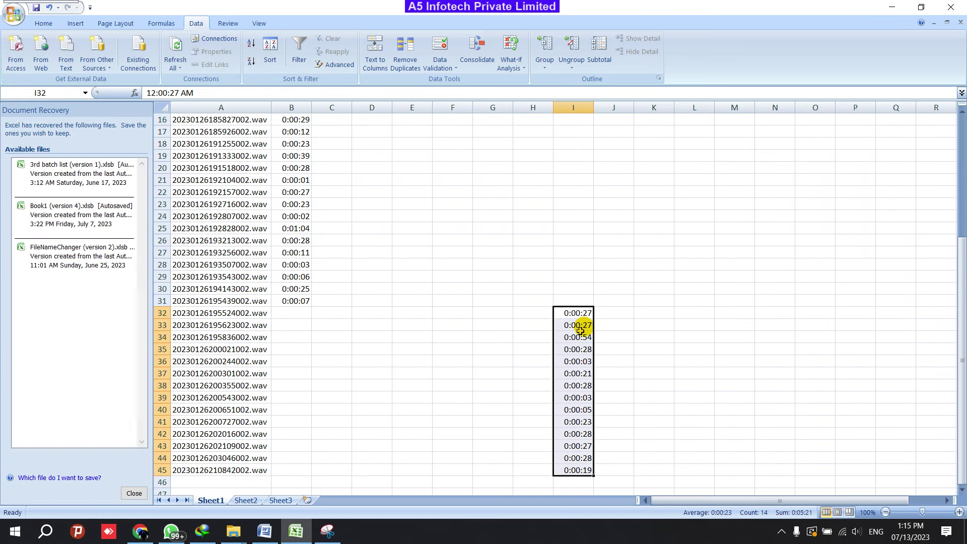
pyautogui.click(301, 316)
pyautogui.press('Return')
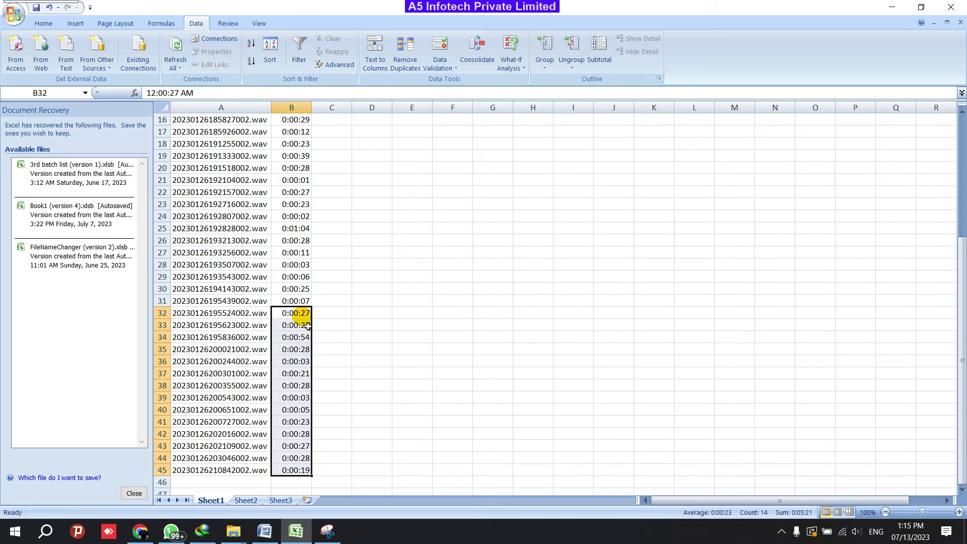
pyautogui.click(410, 361)
pyautogui.scroll(5, 297, 374)
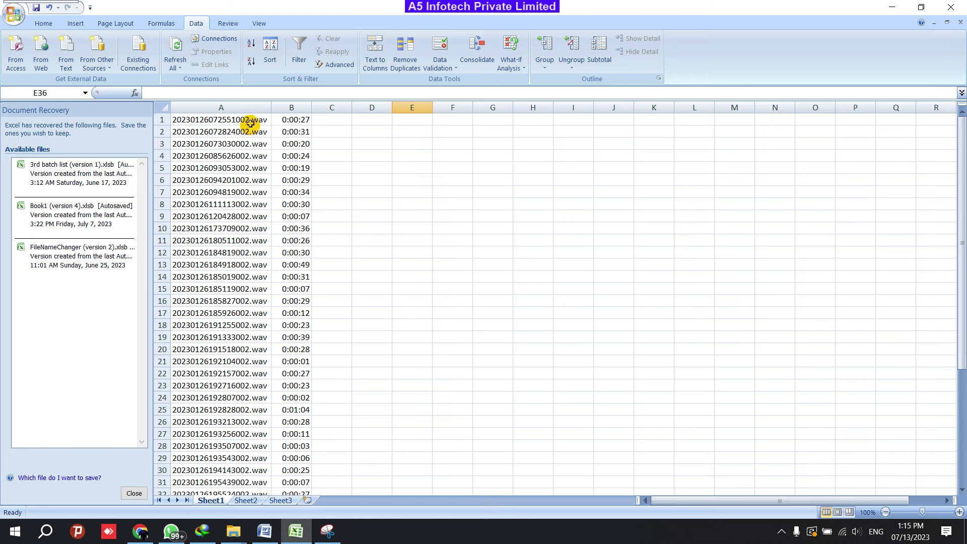
pyautogui.moveTo(250, 123); pyautogui.dragTo(341, 419)
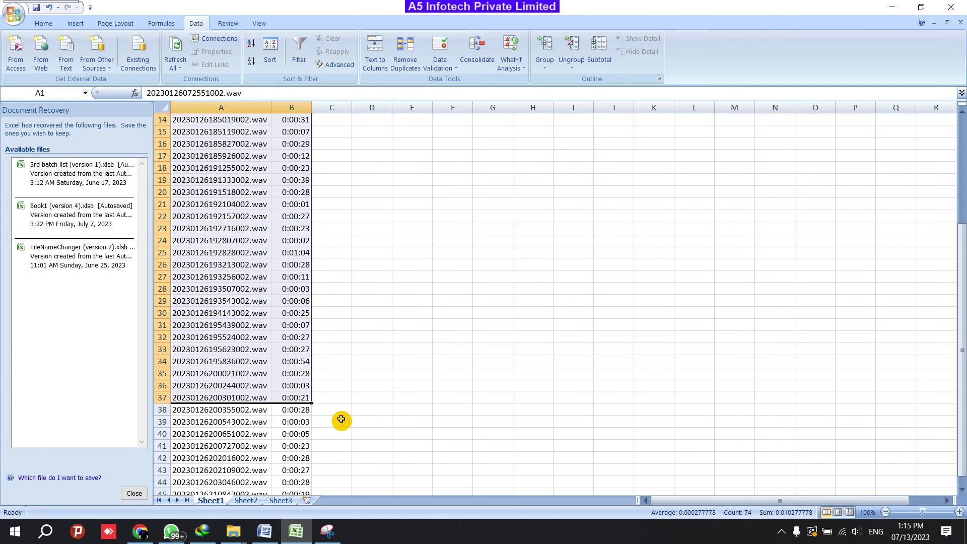
pyautogui.scroll(-1, 341, 420)
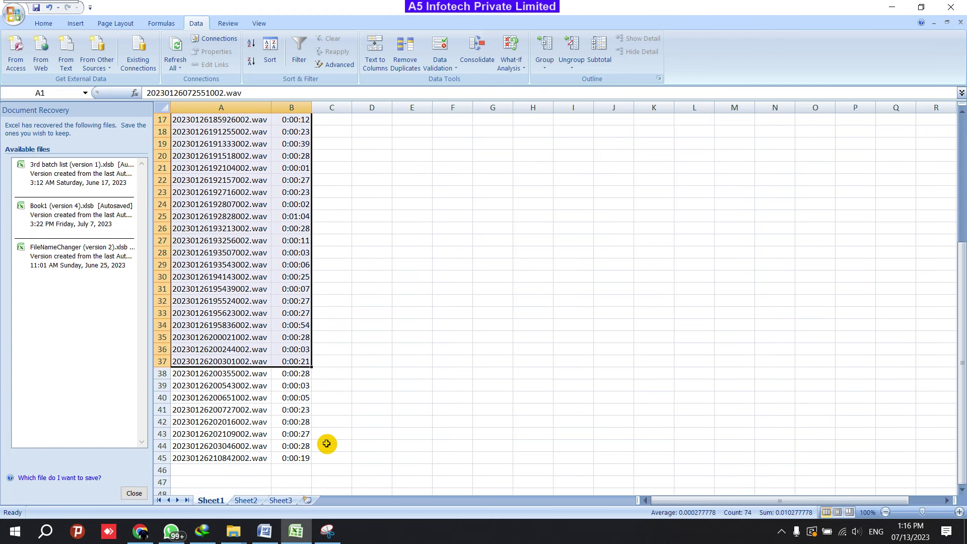